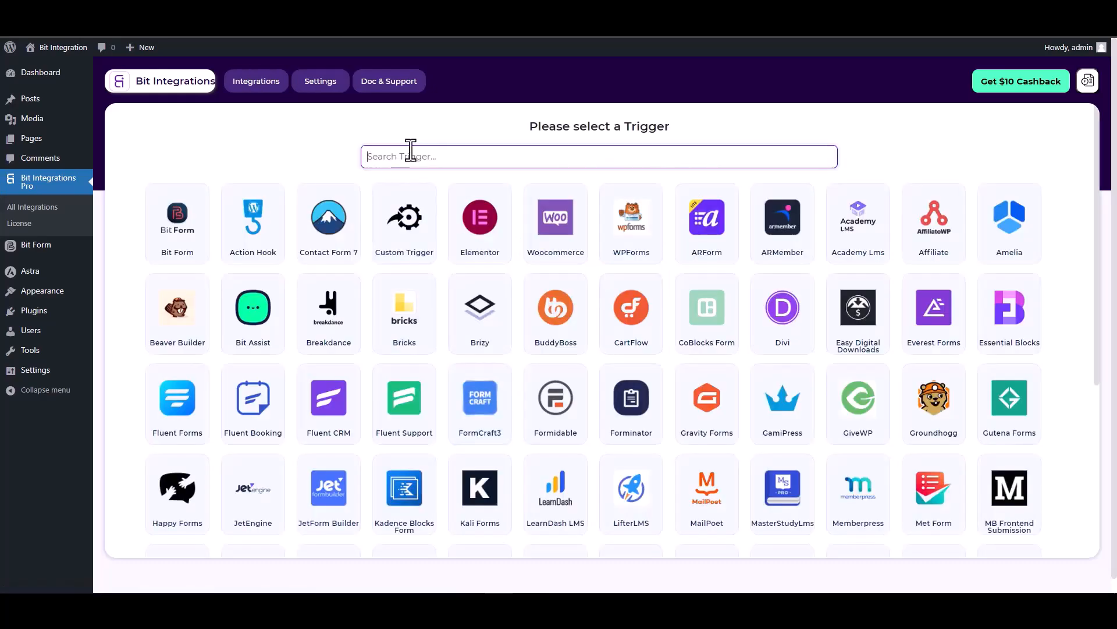
- Search 'sit', pick SiteOrigin Widgets as the trigger, and start fetching its form fields
type("site")
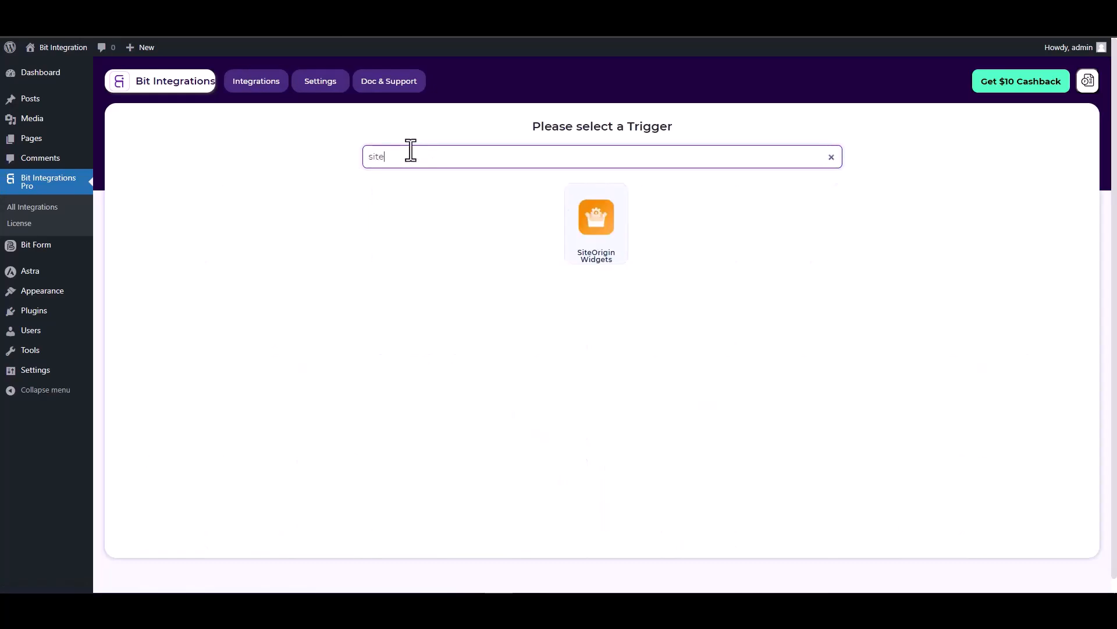
left_click(603, 227)
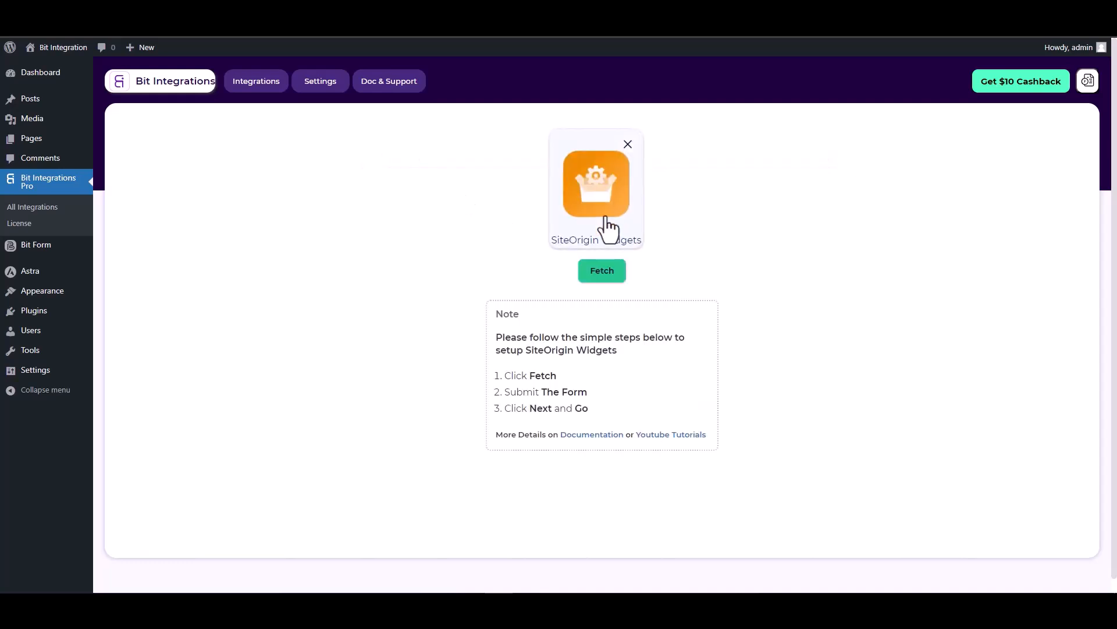
left_click(603, 272)
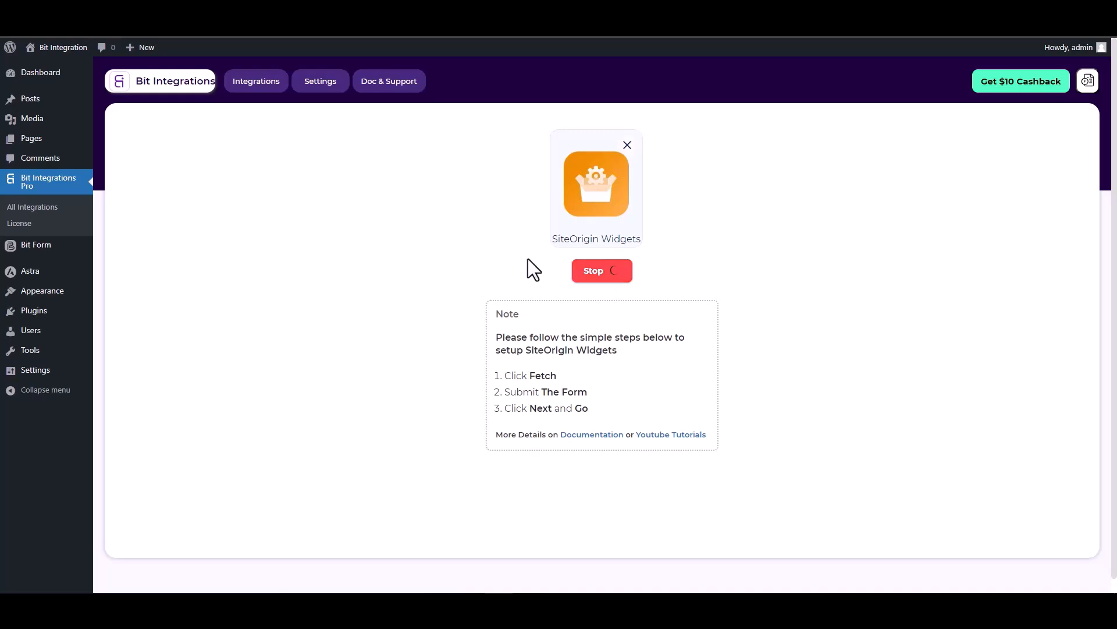
key("ctrl+Tab")
left_click(271, 306)
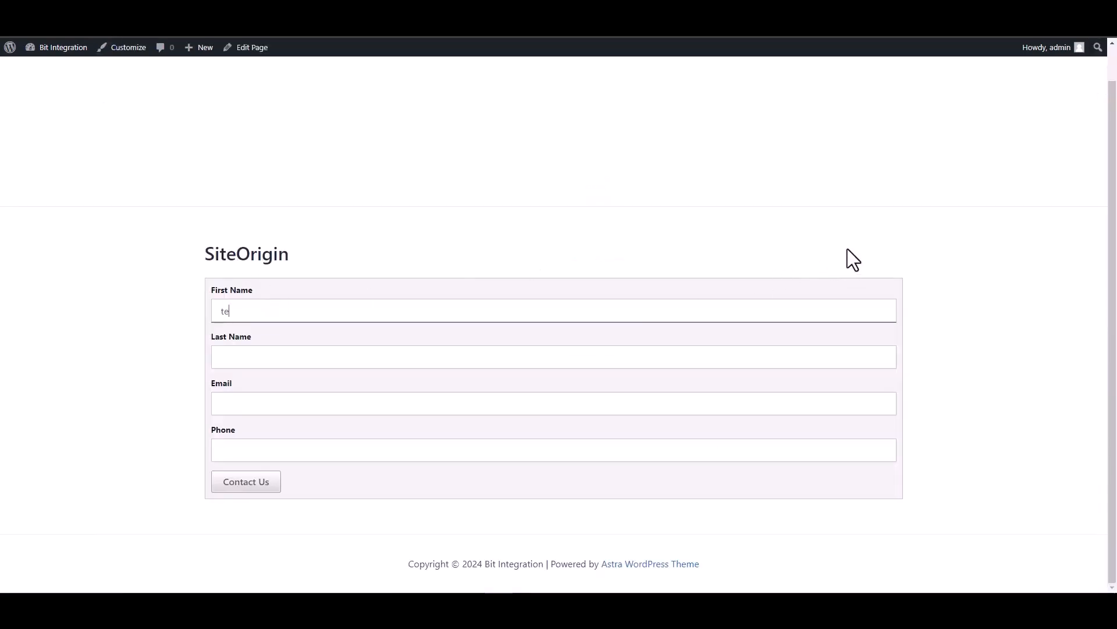
left_click(851, 356)
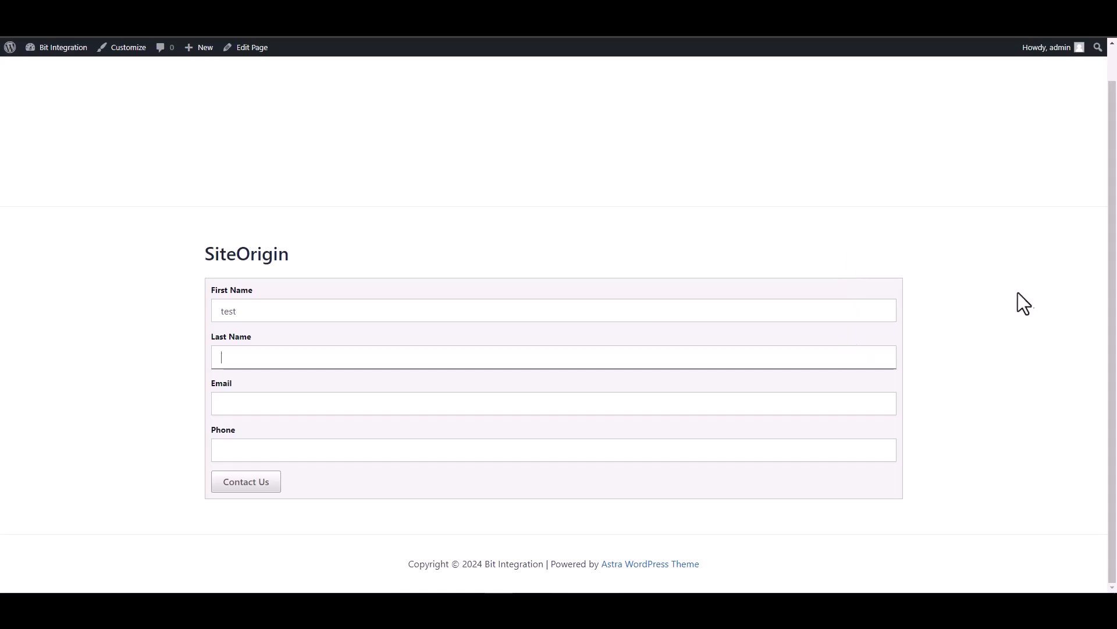
type("test1")
left_click(799, 394)
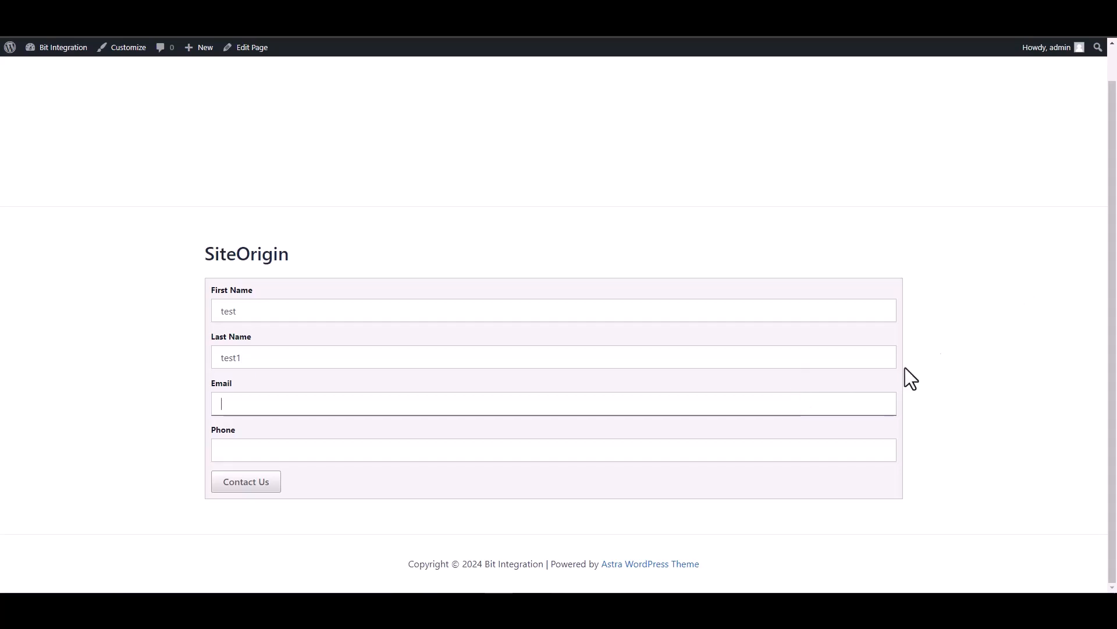
type("test@test")
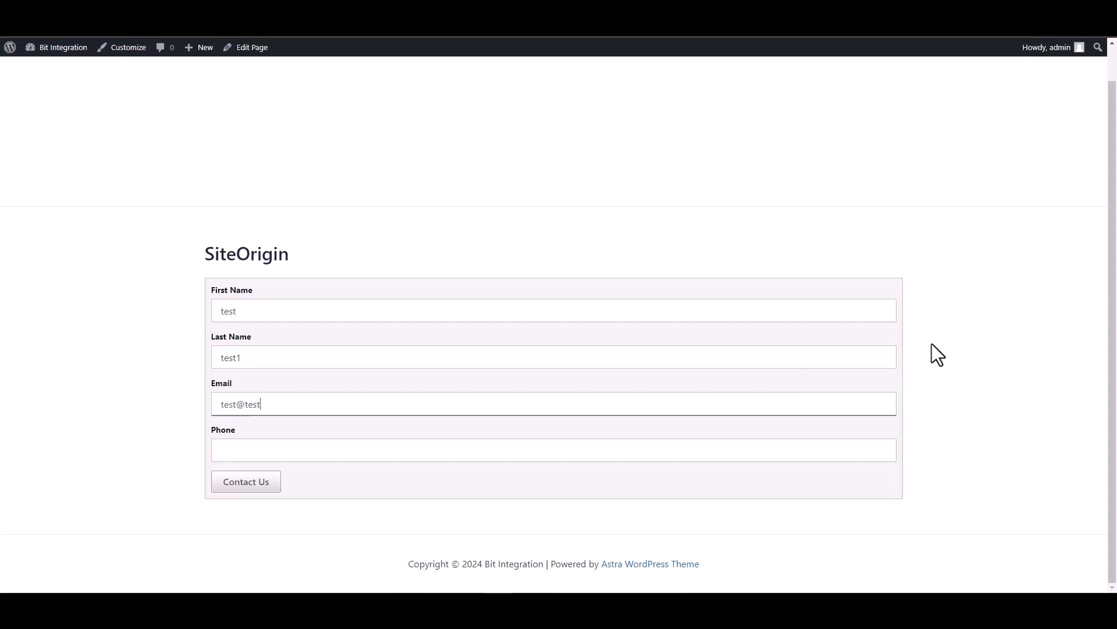
type(".com")
left_click(833, 457)
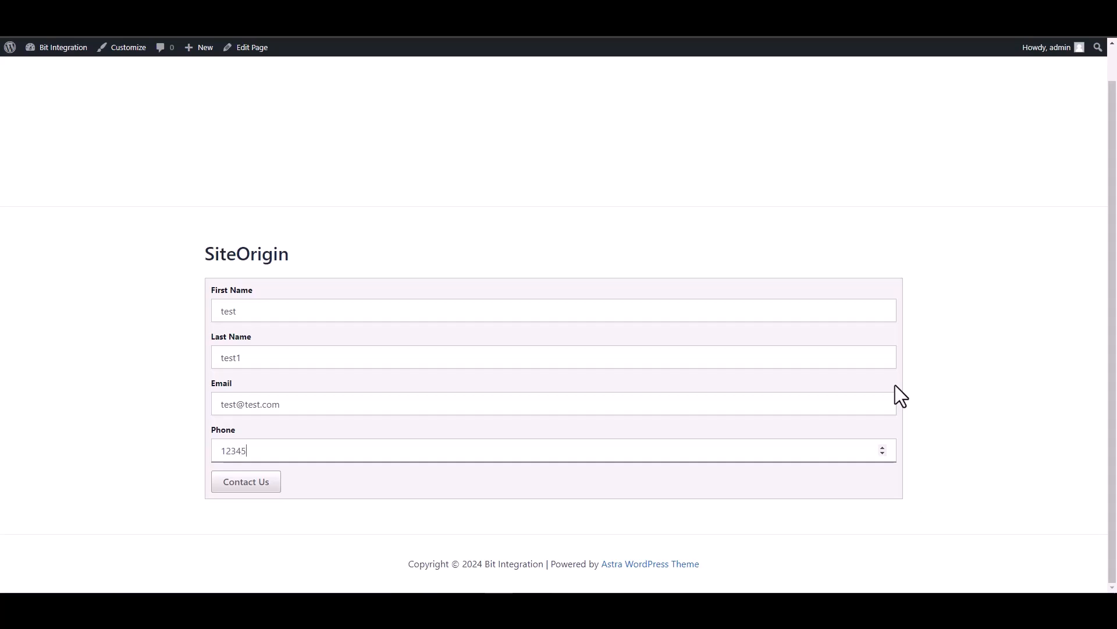
left_click(265, 484)
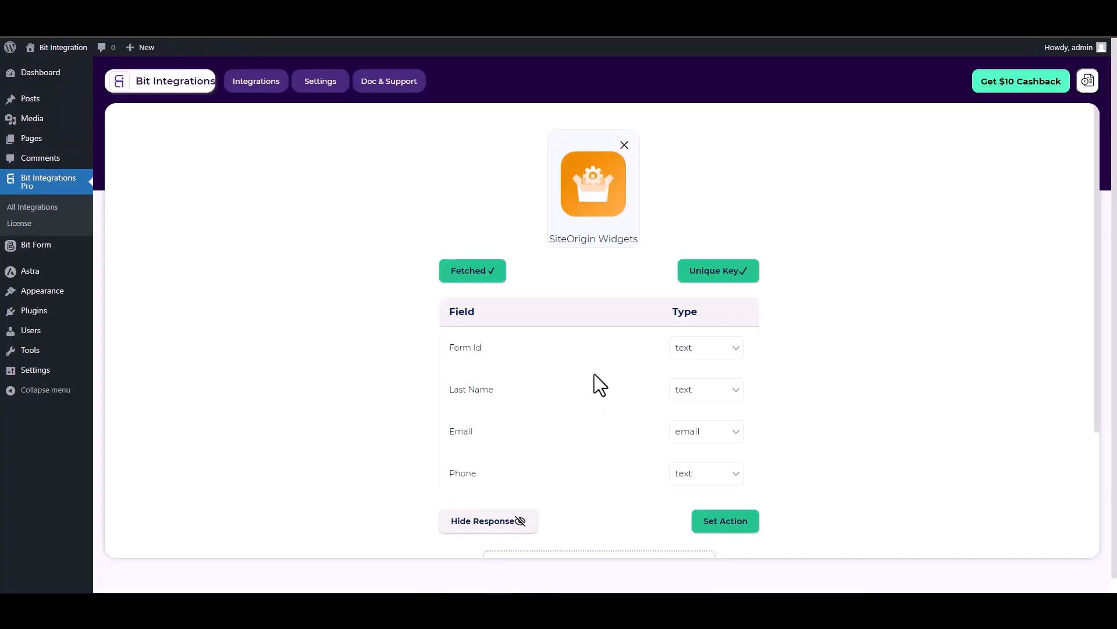
- Review the fetched Form Id, Last Name, Email and Phone fields and proceed to Set Action
scroll(668, 399, "down", 2)
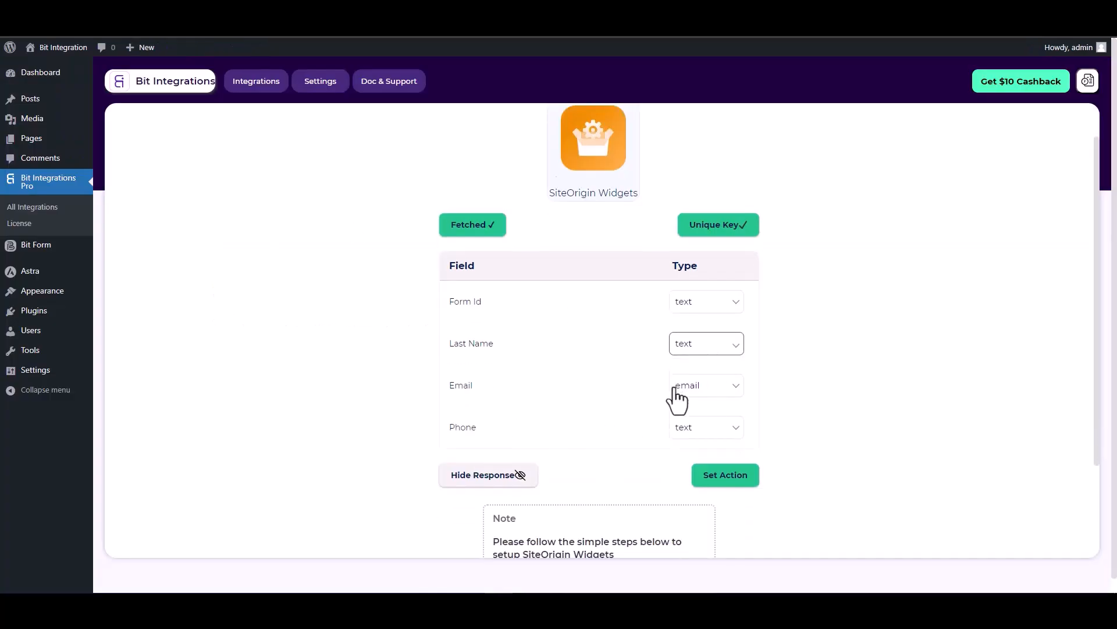
scroll(667, 336, "up", 1)
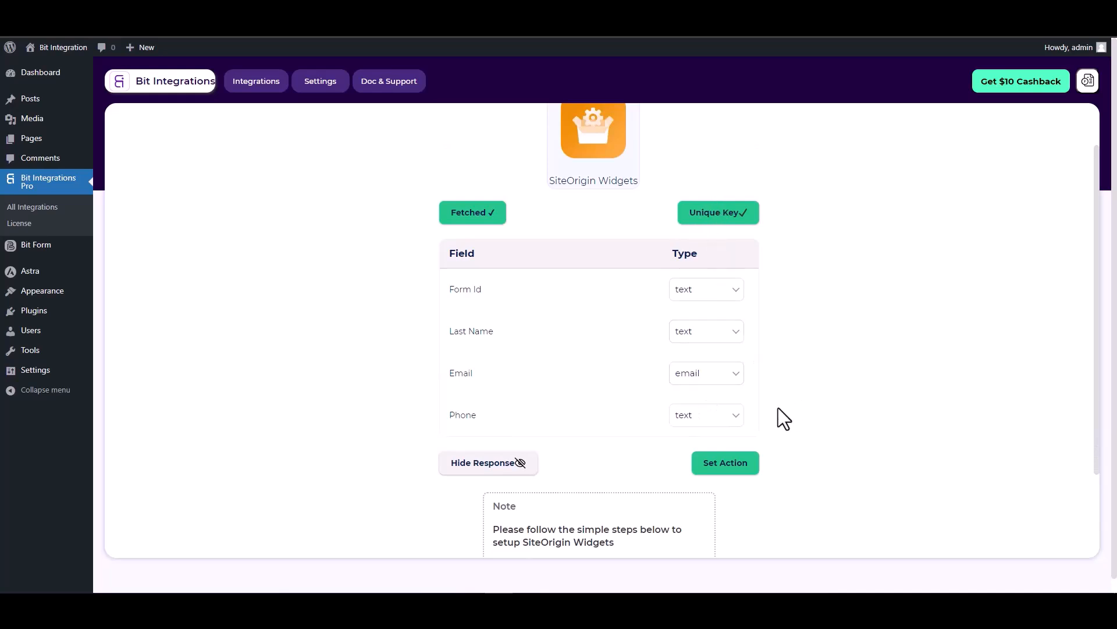
left_click(724, 461)
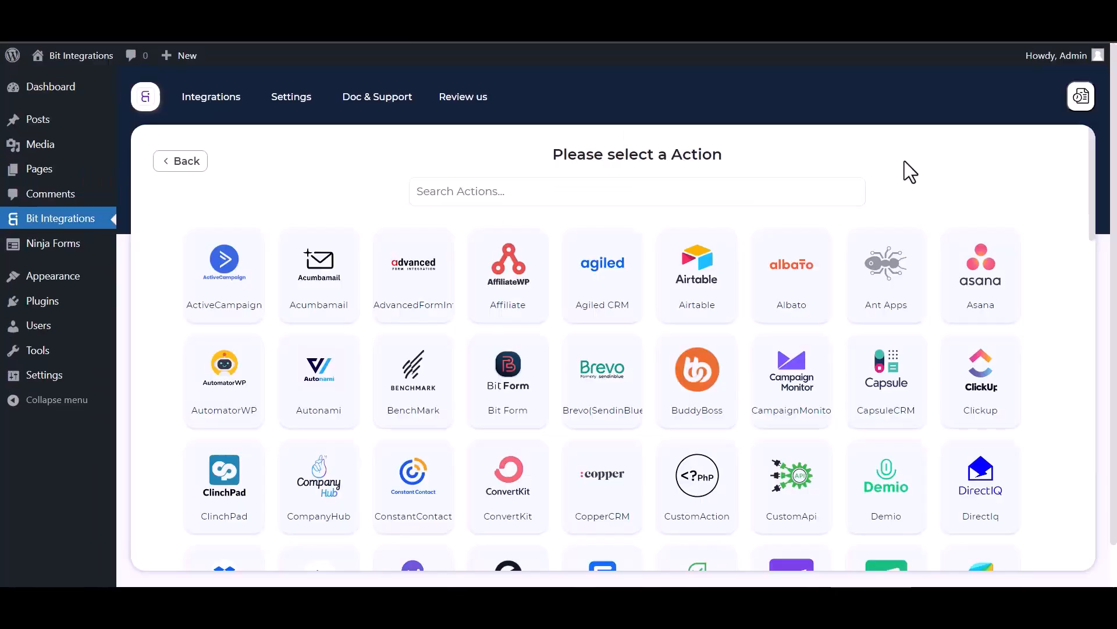
- Search 'one', choose OneHashCRM as the action, and enter the account subdomain in Access API URL
left_click(549, 185)
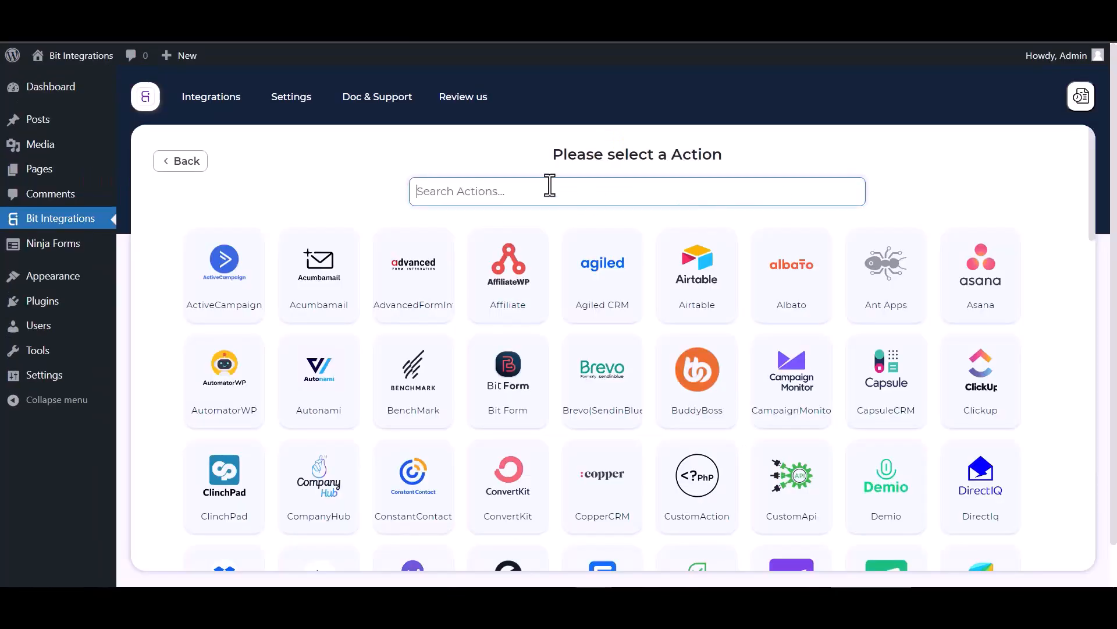
type("one")
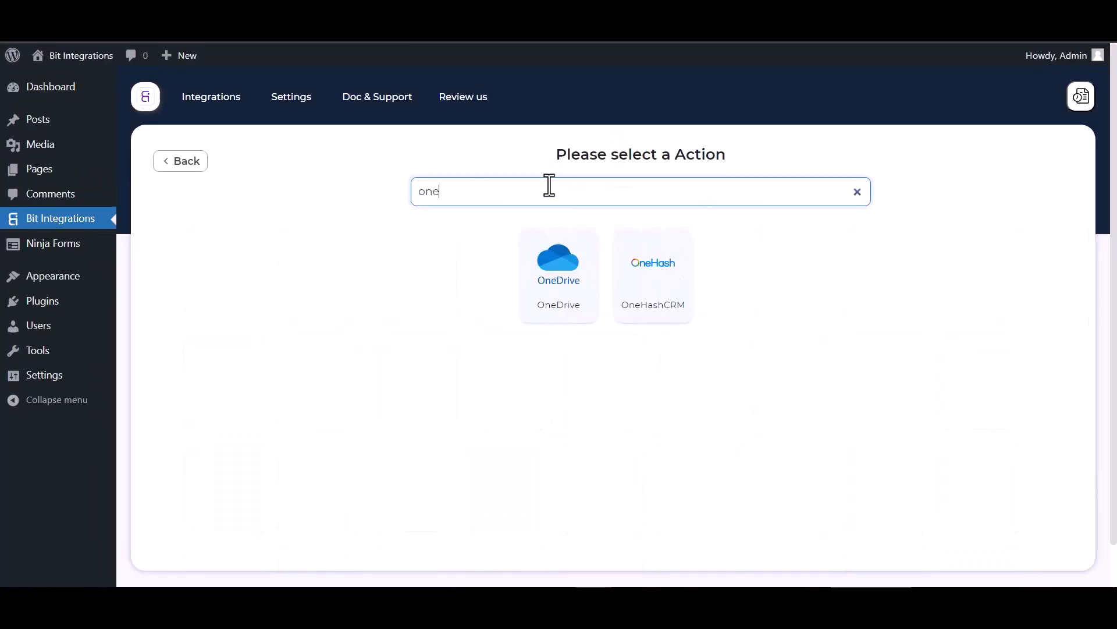
left_click(670, 309)
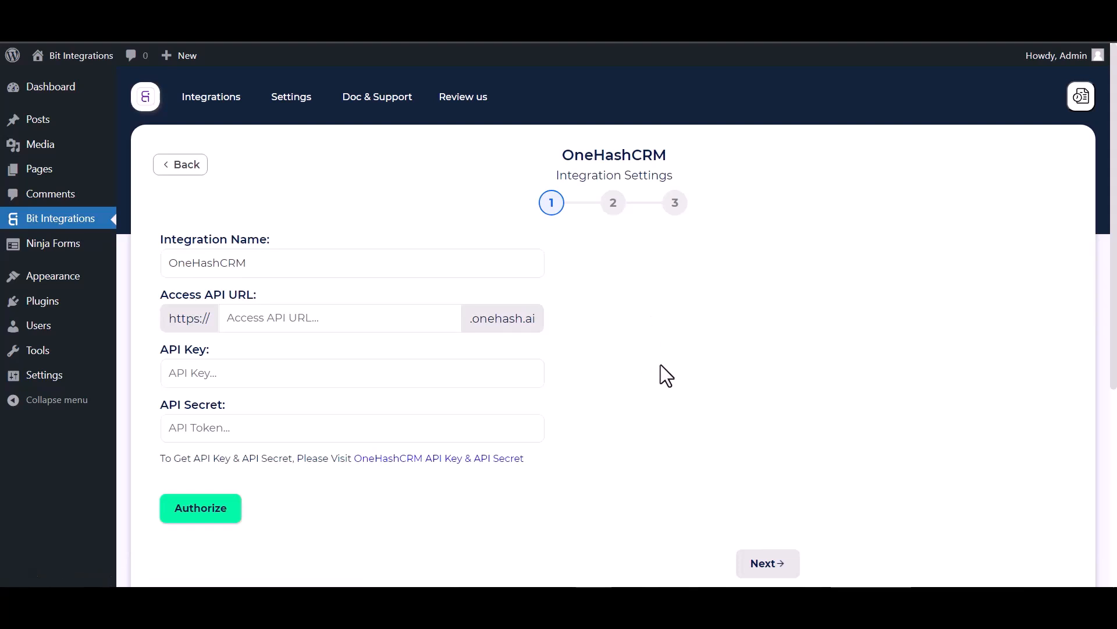
left_click(271, 320)
type("sarowa")
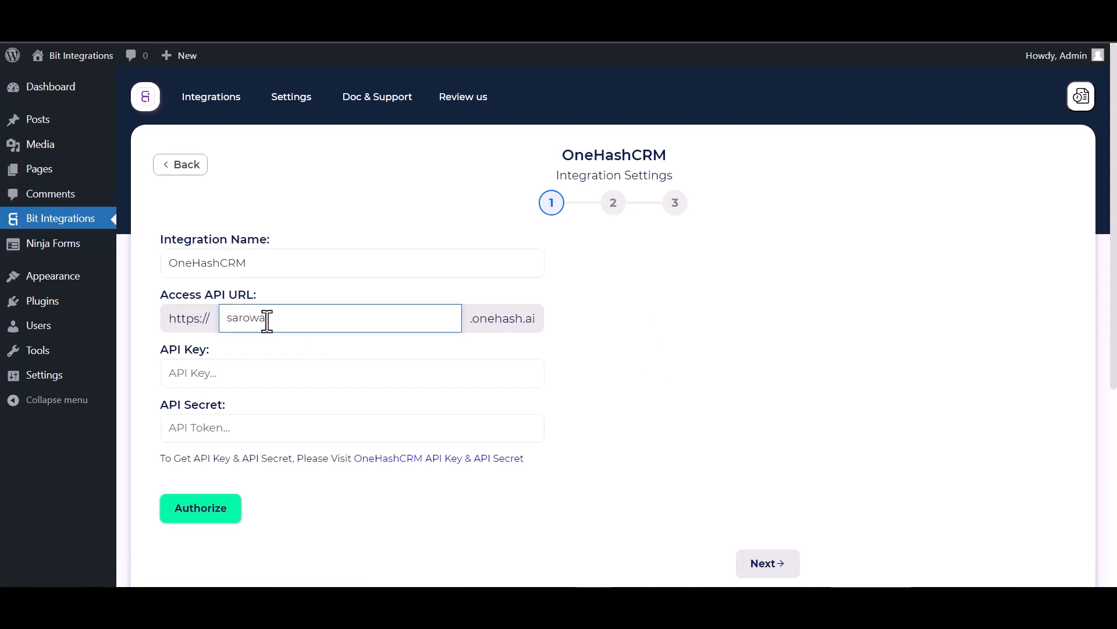
type("rha")
- In OneHash My Settings, generate new API keys under API Access and select the API secret
left_click(287, 383)
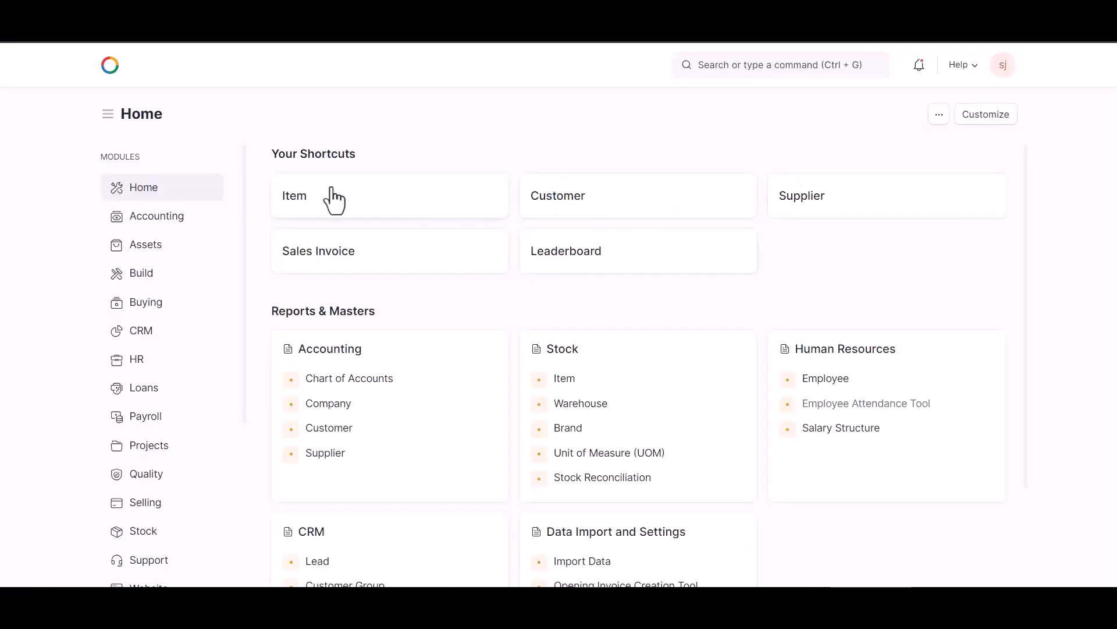
left_click(1003, 67)
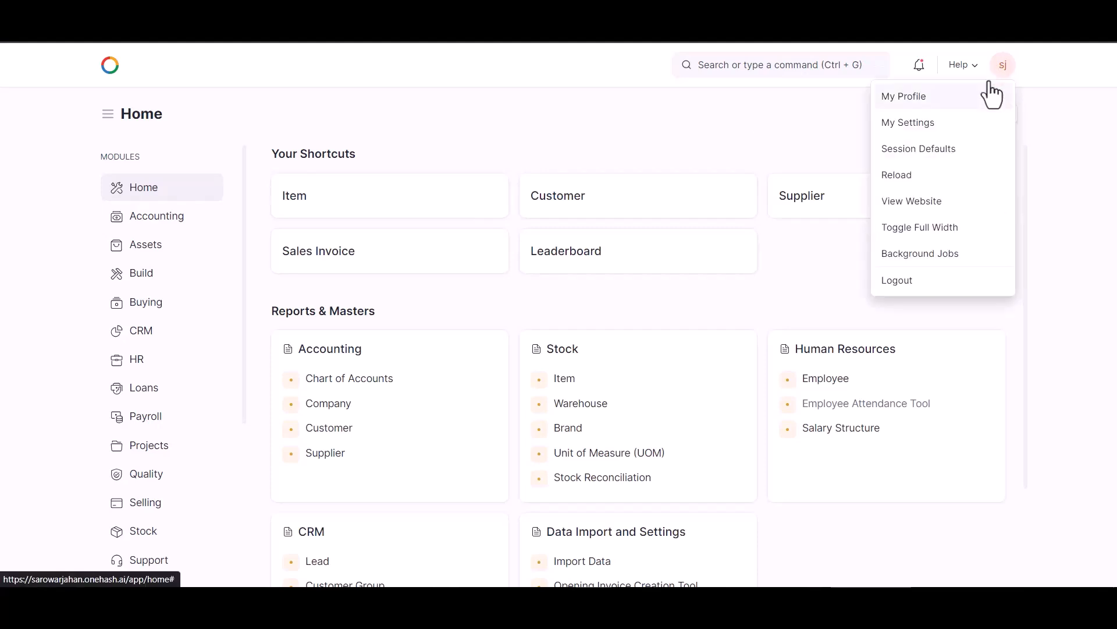
left_click(932, 124)
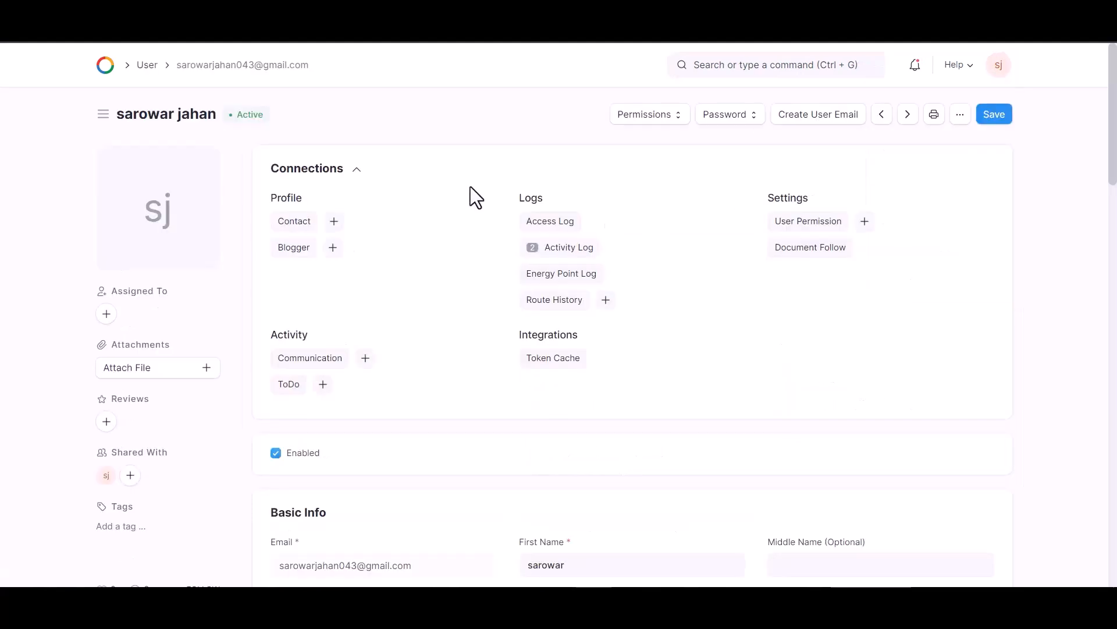
scroll(324, 370, "down", 15)
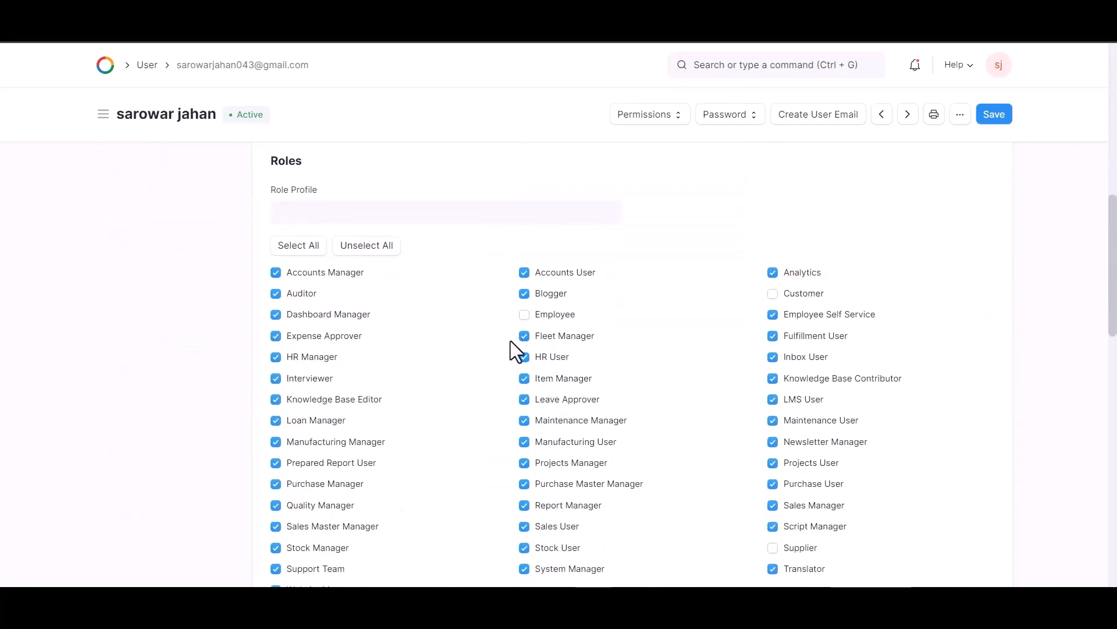
scroll(540, 326, "down", 9)
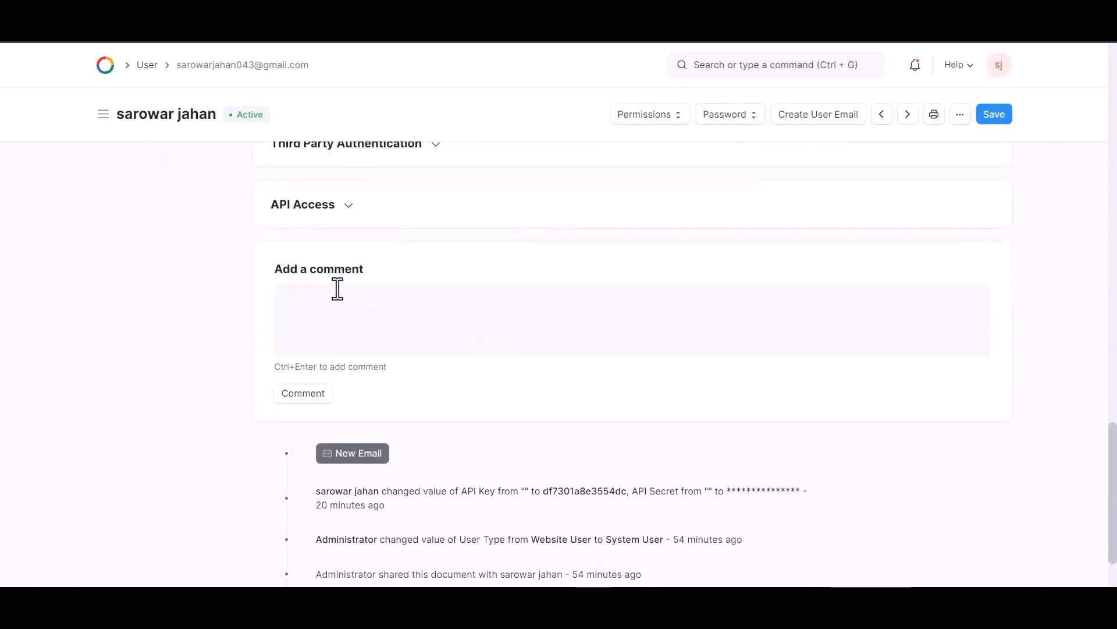
left_click(344, 207)
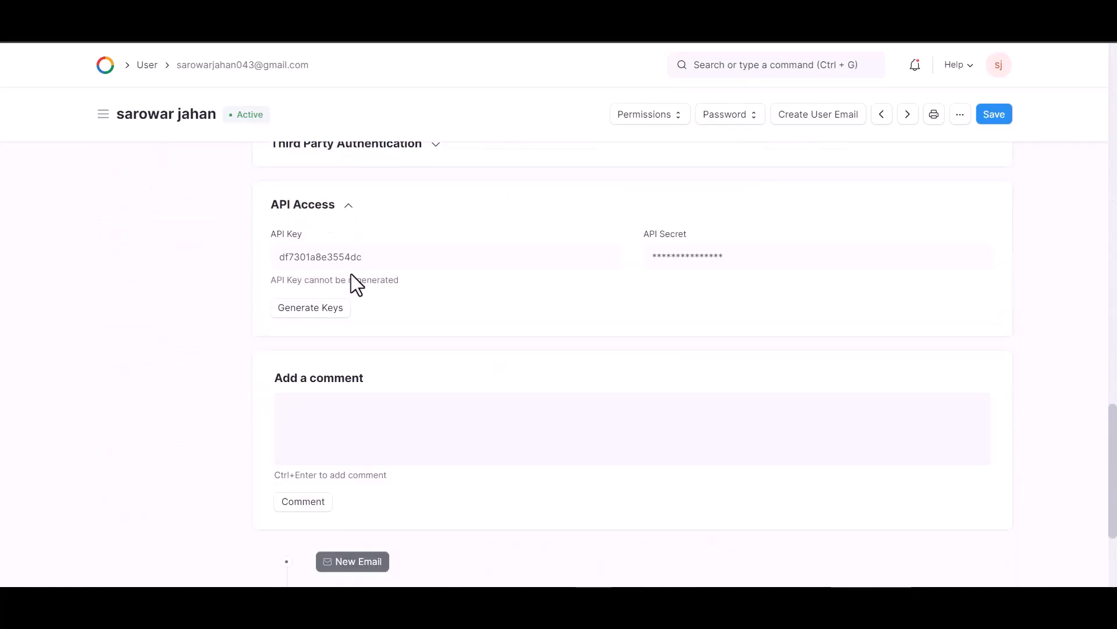
left_click(331, 308)
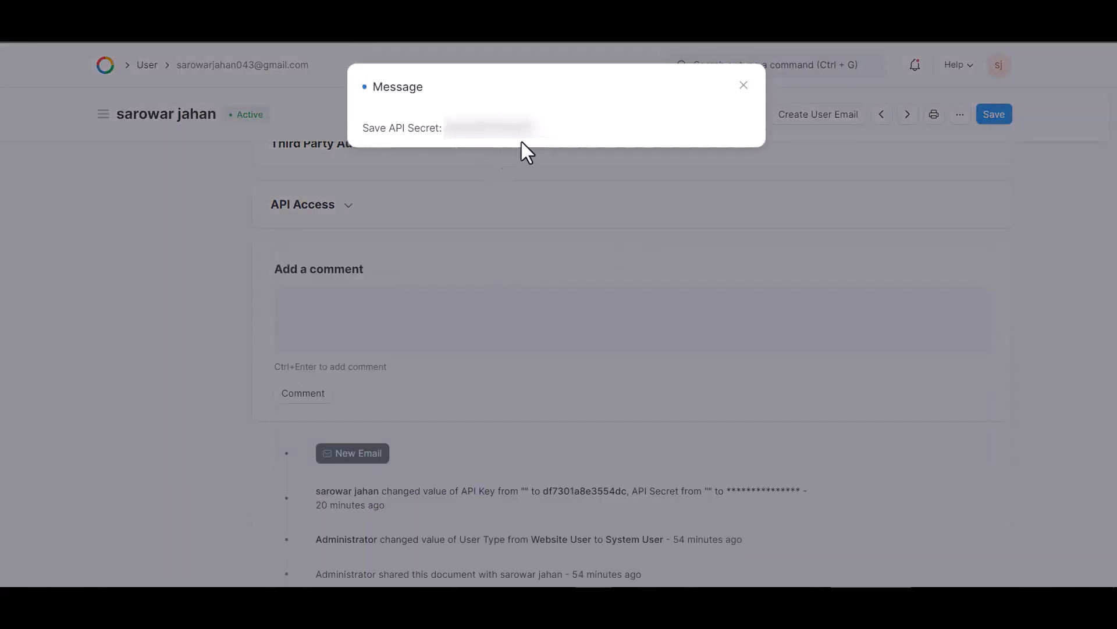
left_click_drag(535, 135, 446, 134)
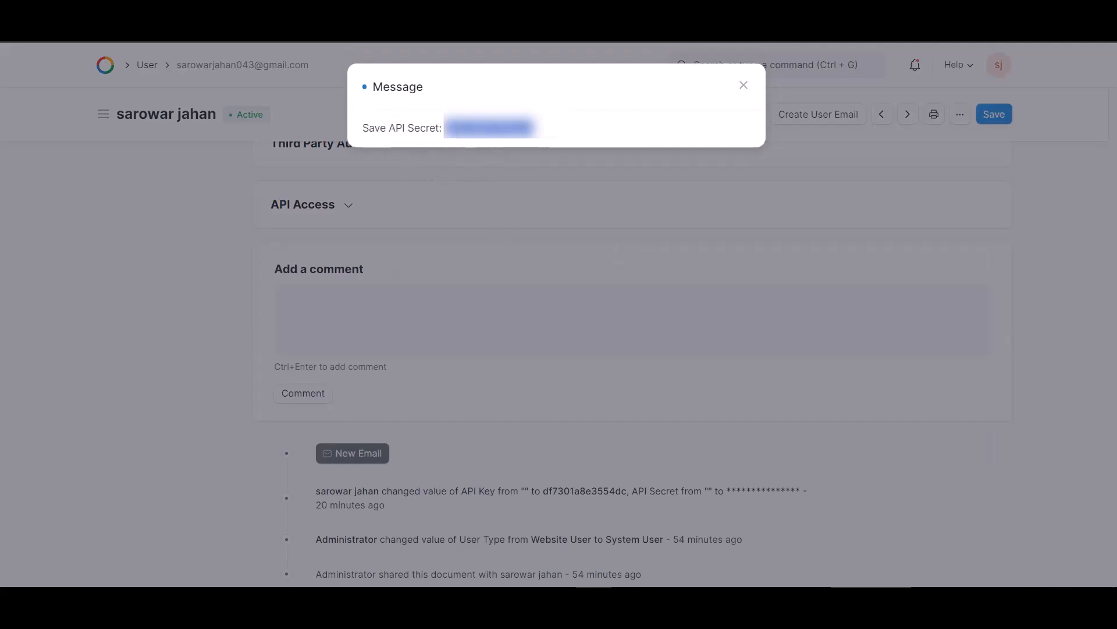
- Paste the copied API secret into the OneHashCRM API Secret field
left_click(411, 28)
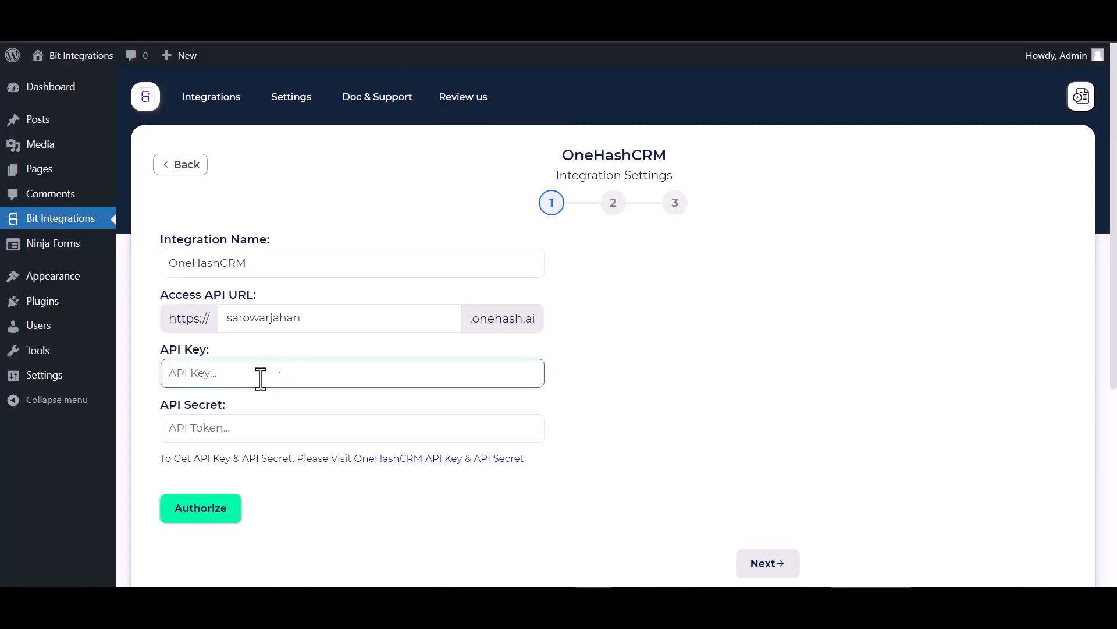
left_click(239, 425)
key("ctrl+v")
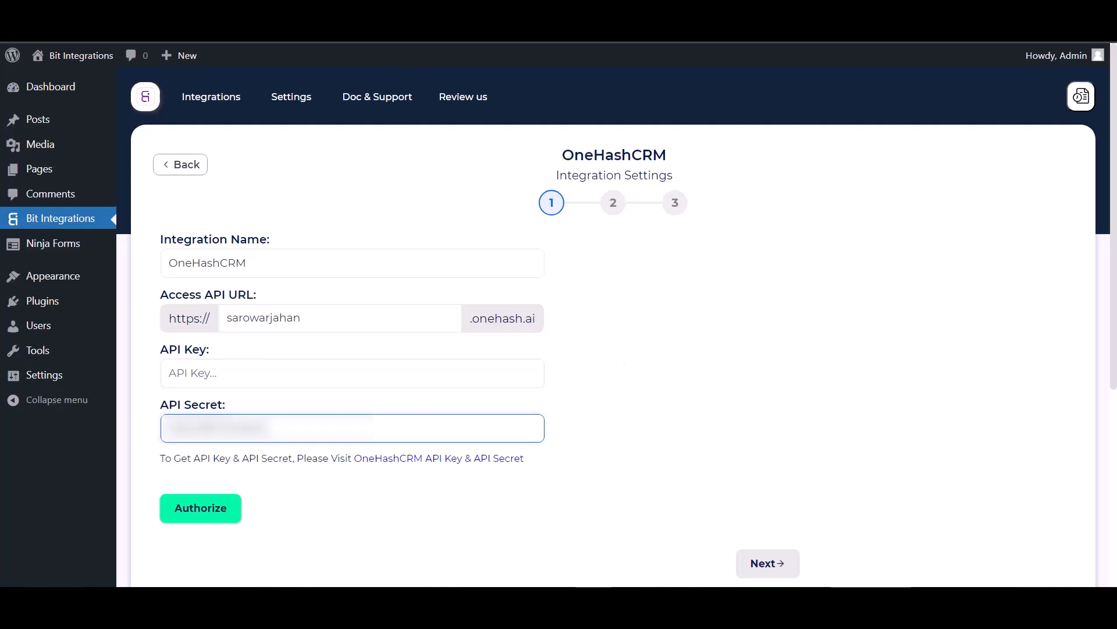
- Copy the API key from OneHash's API Access section and focus the API Key field
left_click(262, 28)
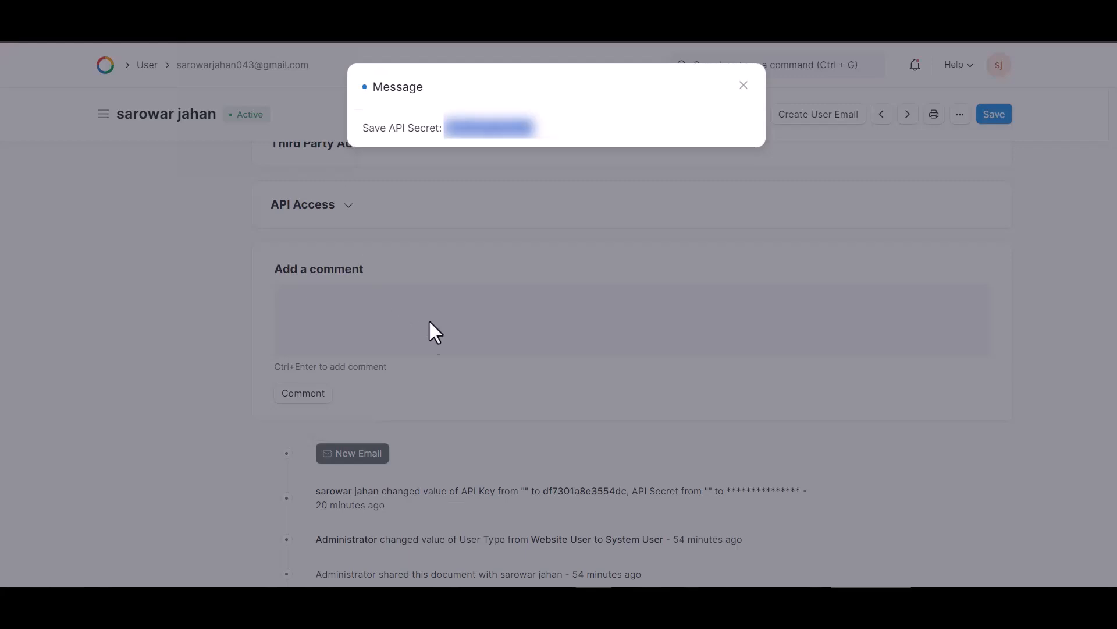
left_click(743, 85)
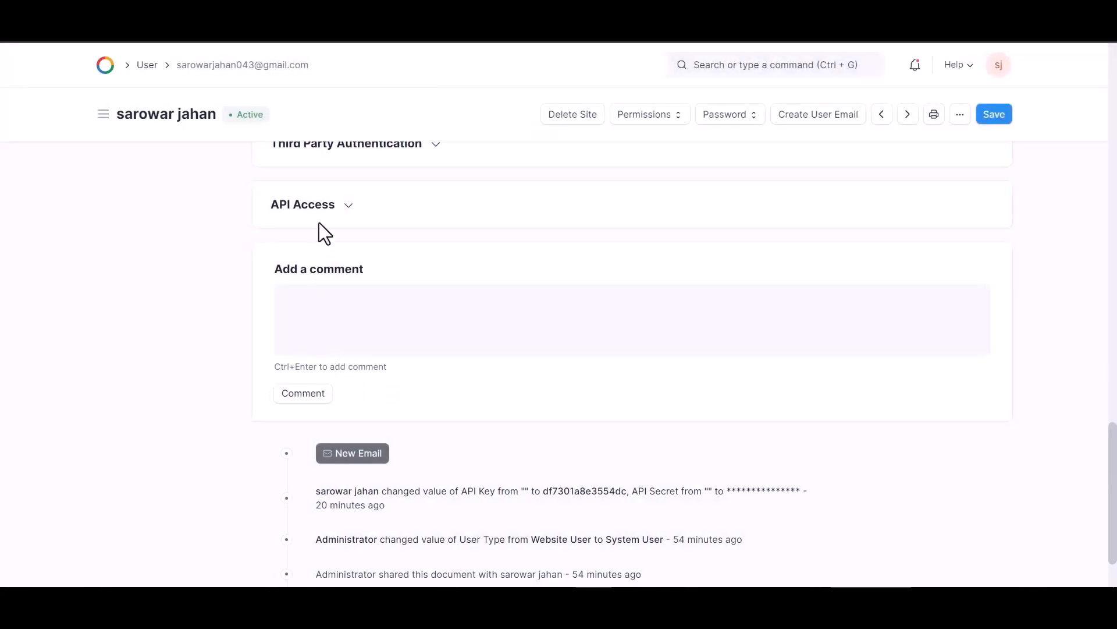
left_click(336, 210)
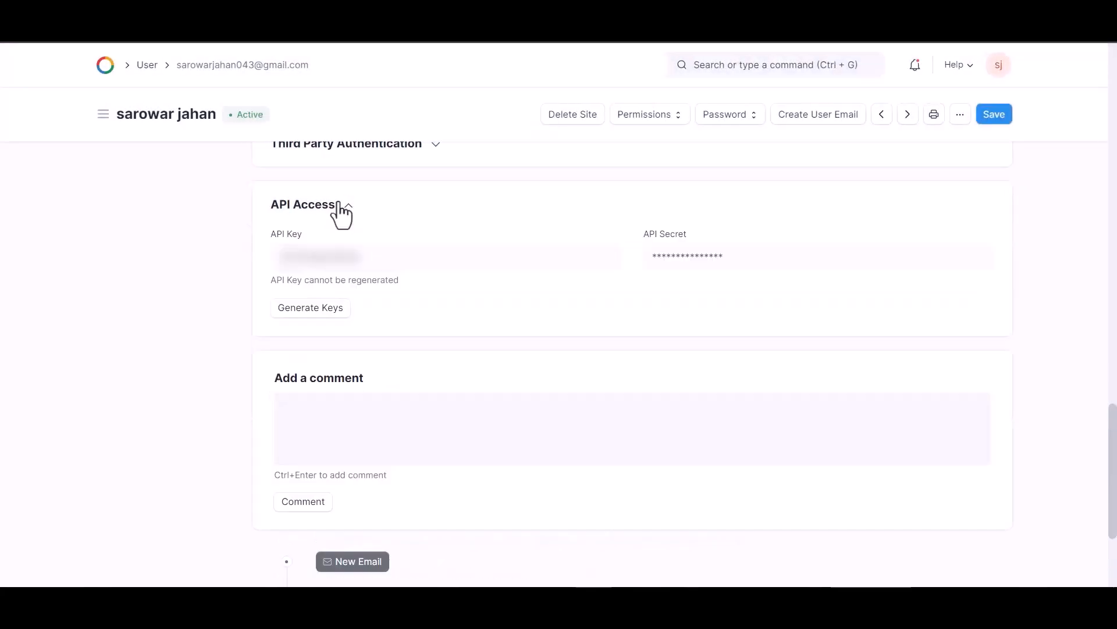
double_click(362, 265)
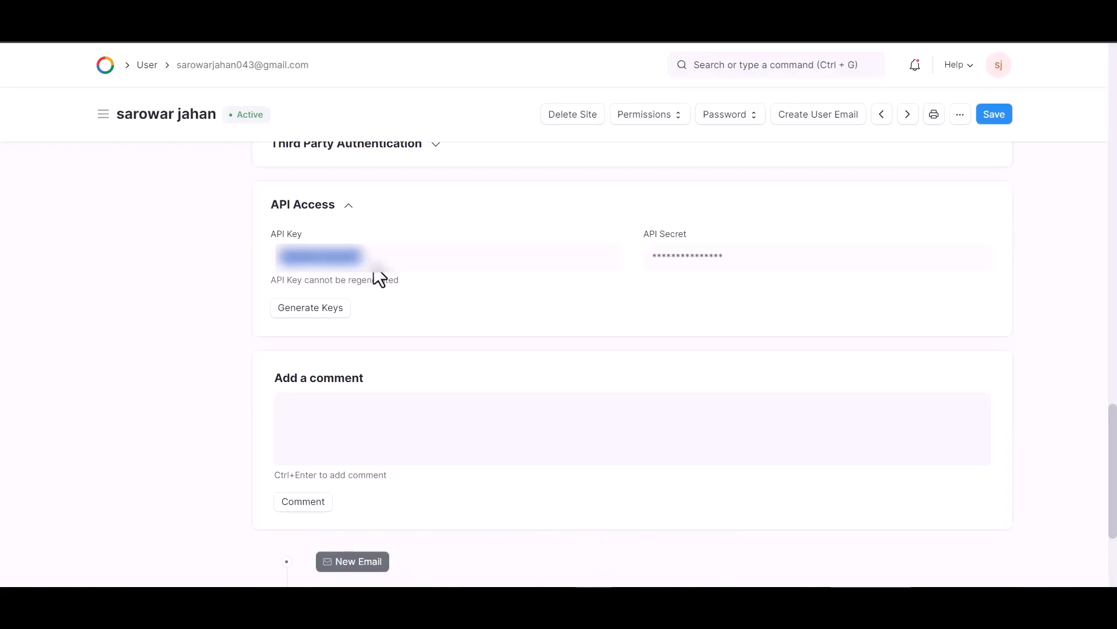
left_click(186, 13)
left_click(227, 377)
- Paste the API key, authorize the OneHashCRM connection, and continue to step 2
key("ctrl+v")
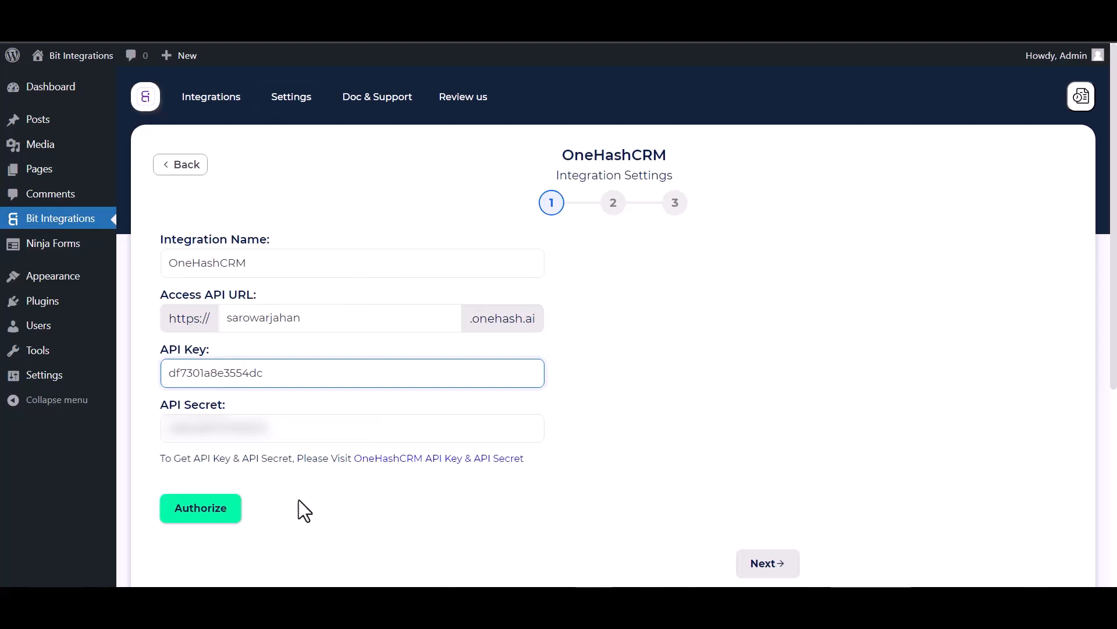
left_click(212, 512)
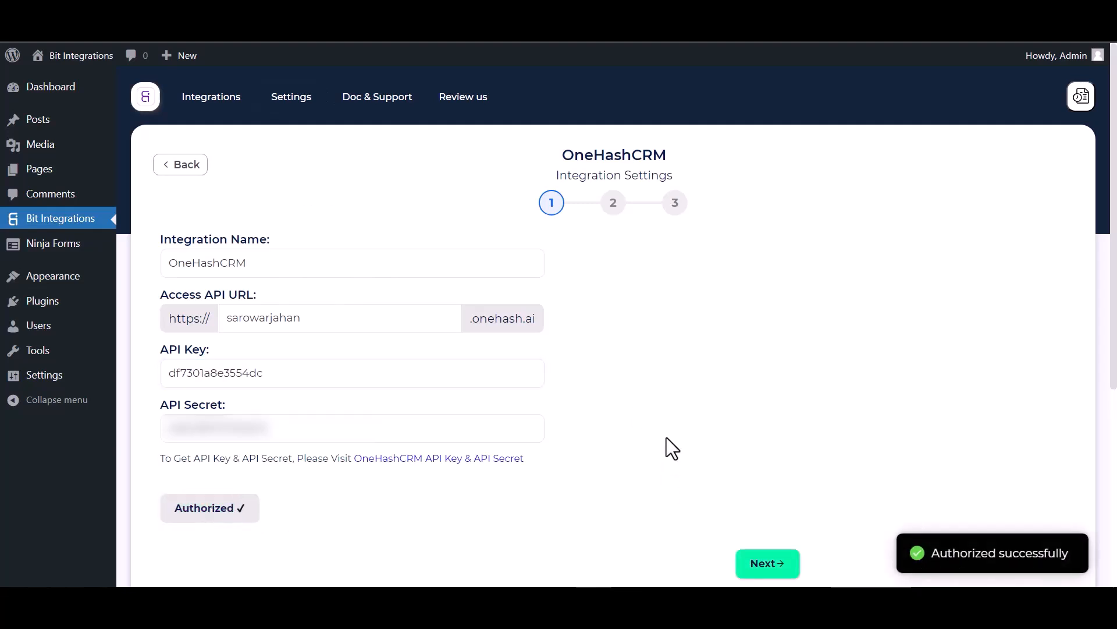
left_click(759, 573)
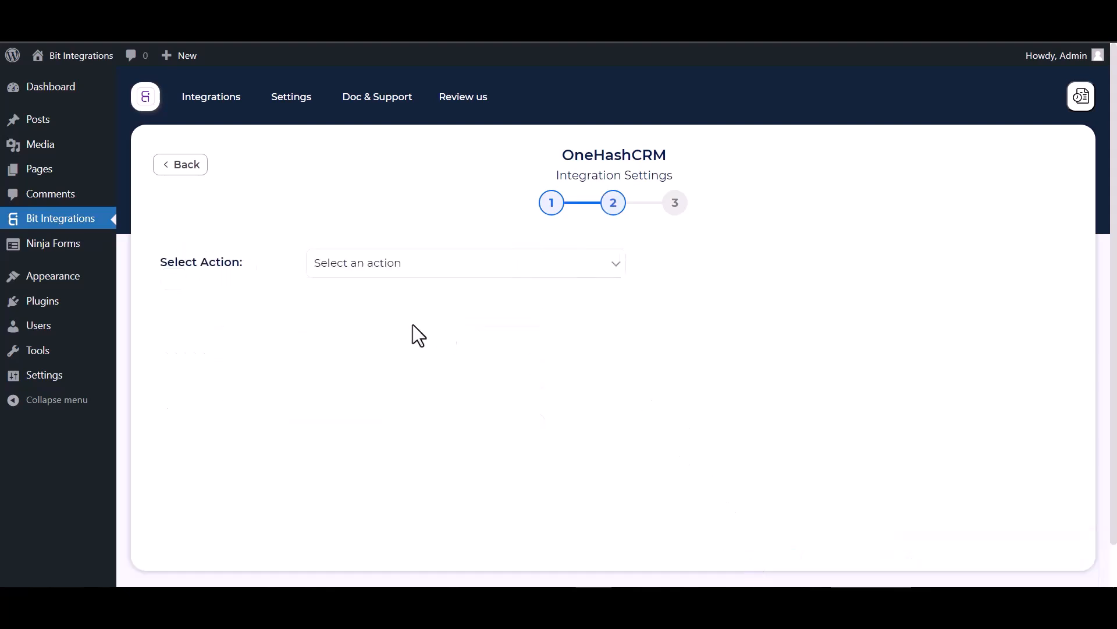
- Choose Create Contact as the action and map First Name and Last Name fields
left_click(383, 263)
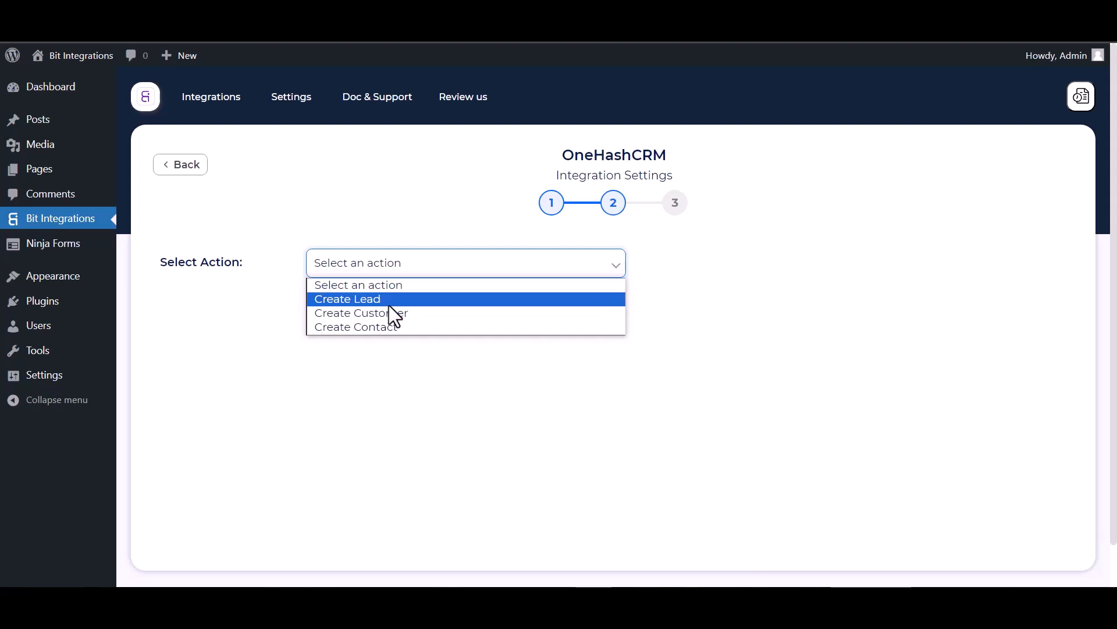
left_click(386, 327)
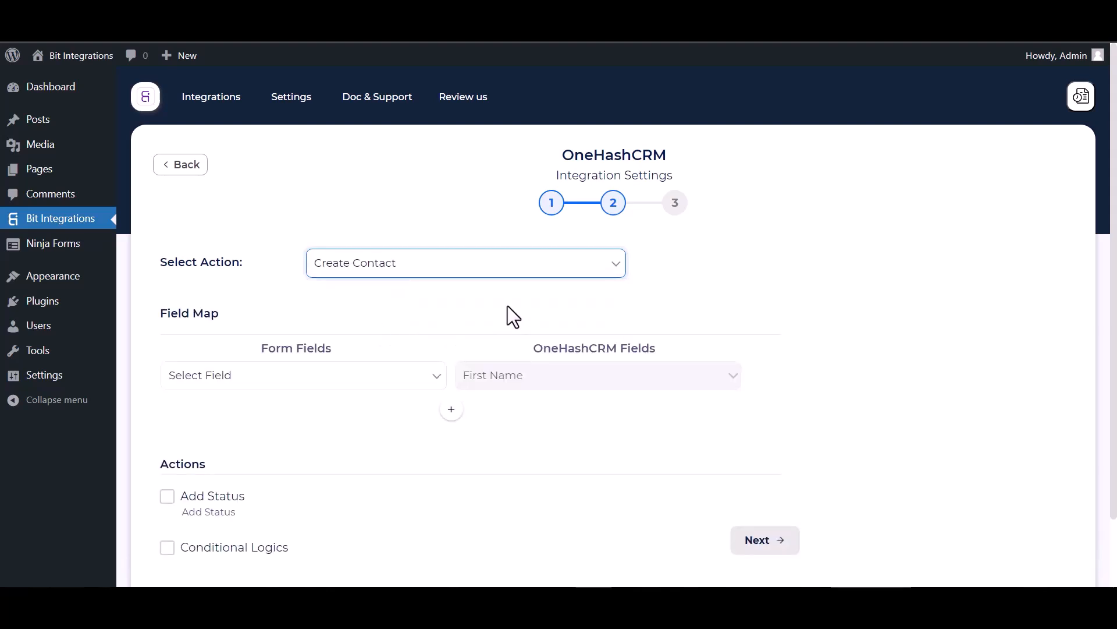
left_click(349, 375)
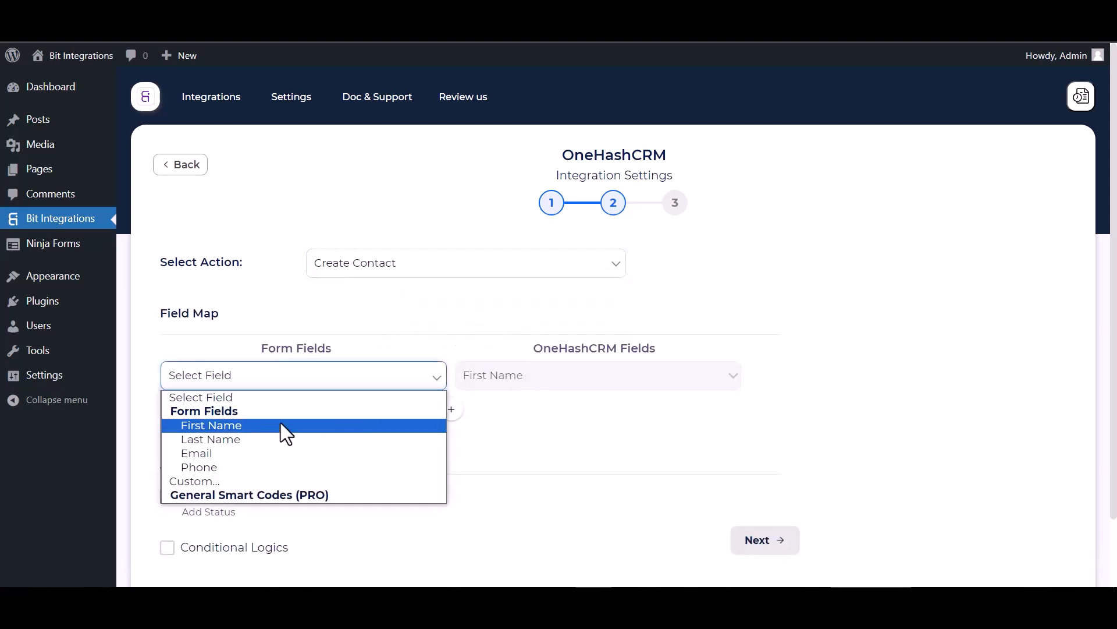
left_click(246, 423)
left_click(451, 409)
left_click(500, 410)
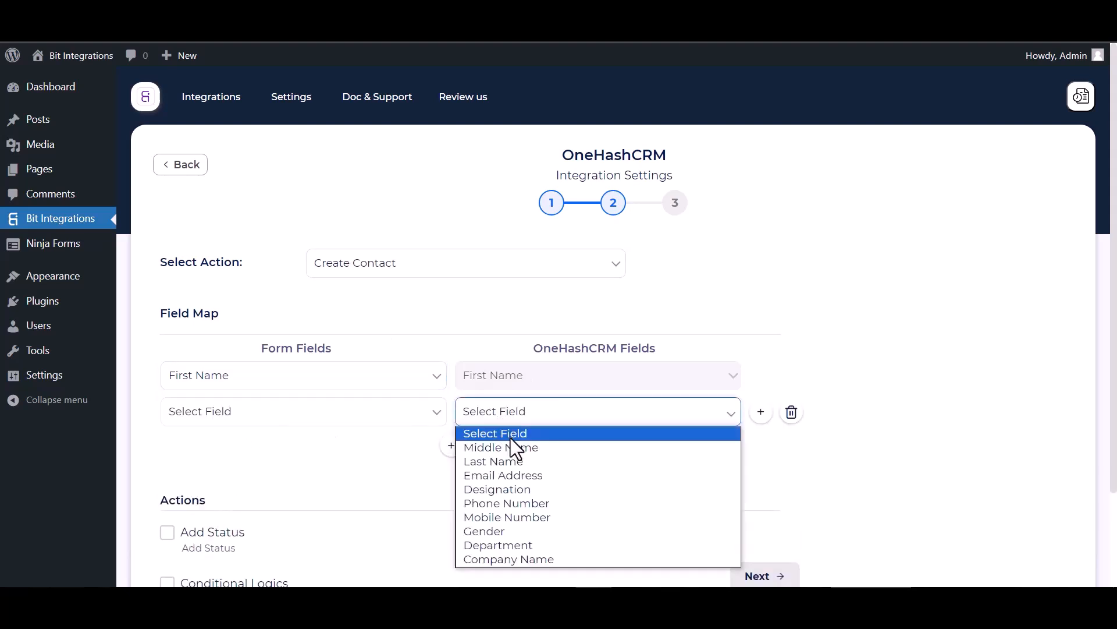
left_click(488, 459)
left_click(369, 417)
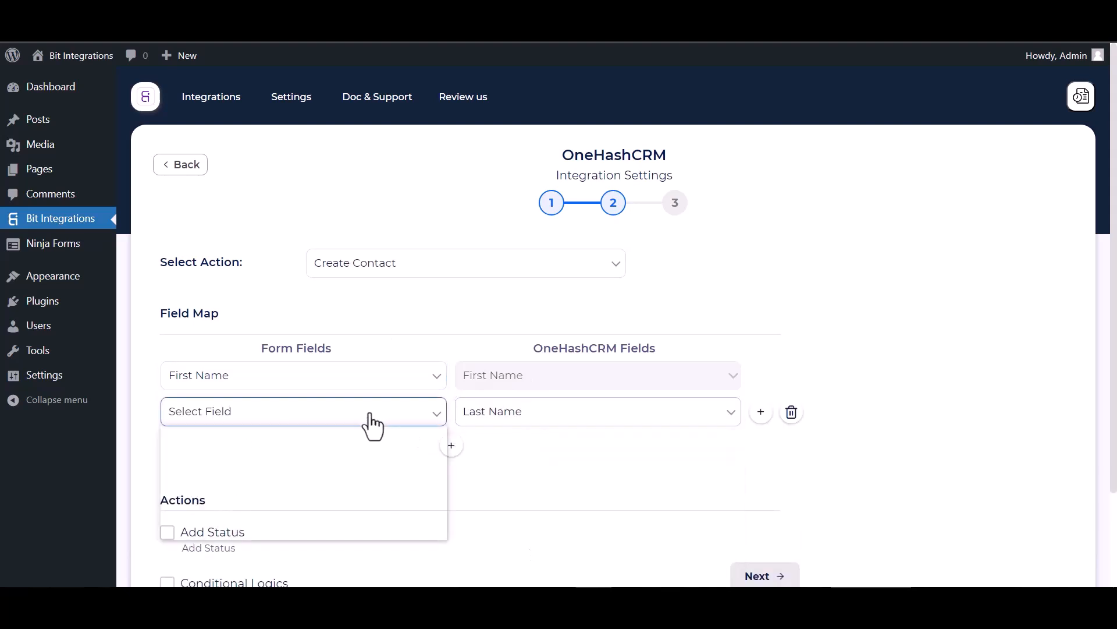
left_click(215, 476)
- Map the form's Email to Email Address and Phone to Phone Number
left_click(451, 446)
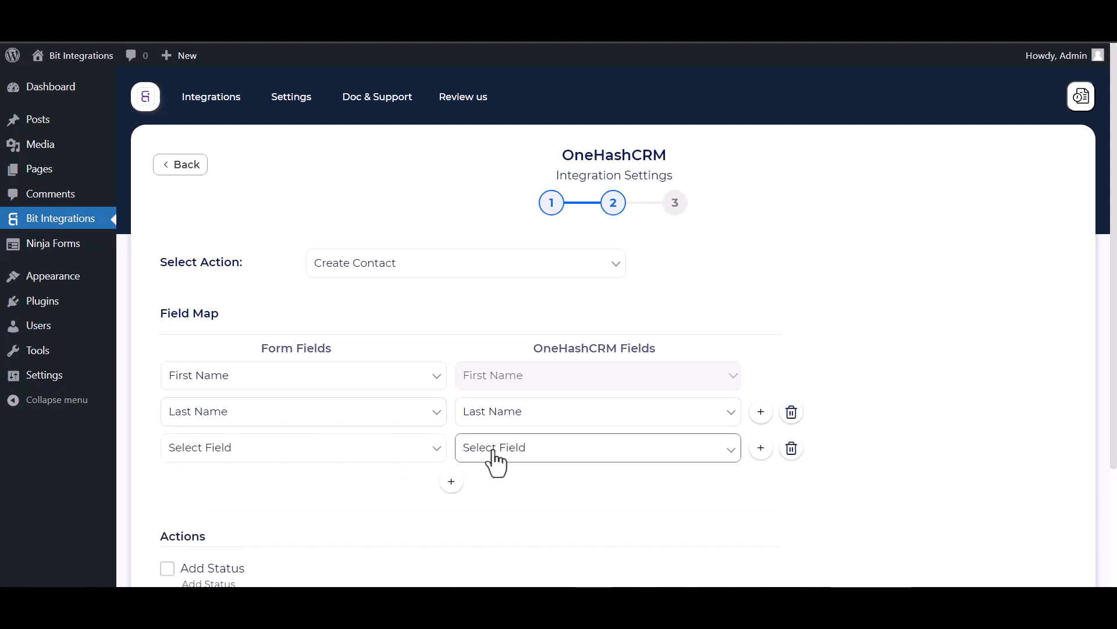
left_click(497, 460)
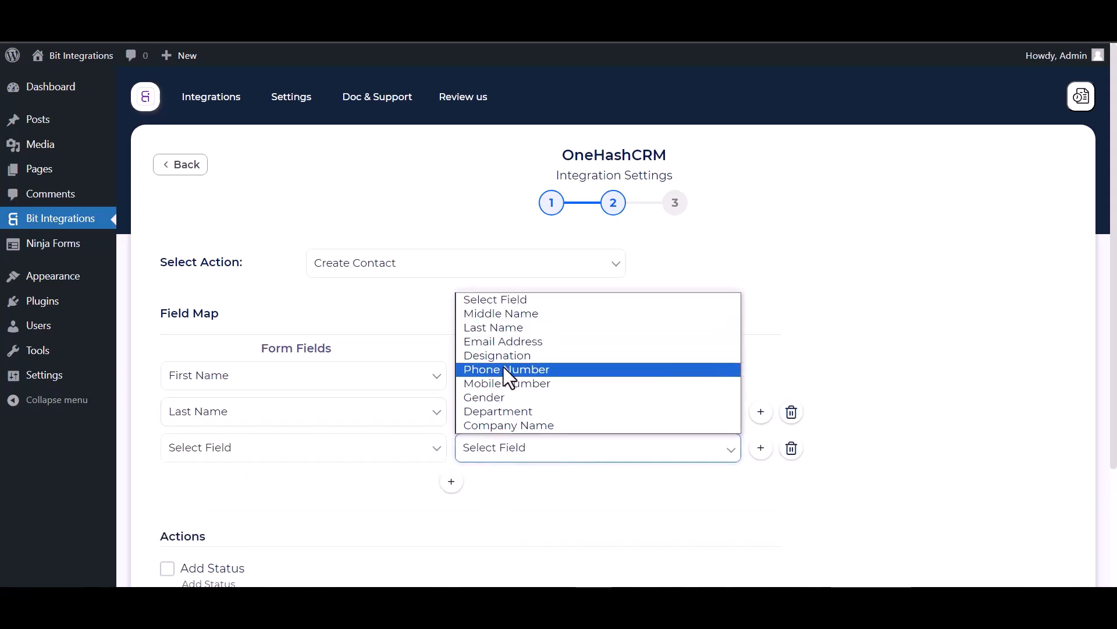
left_click(502, 342)
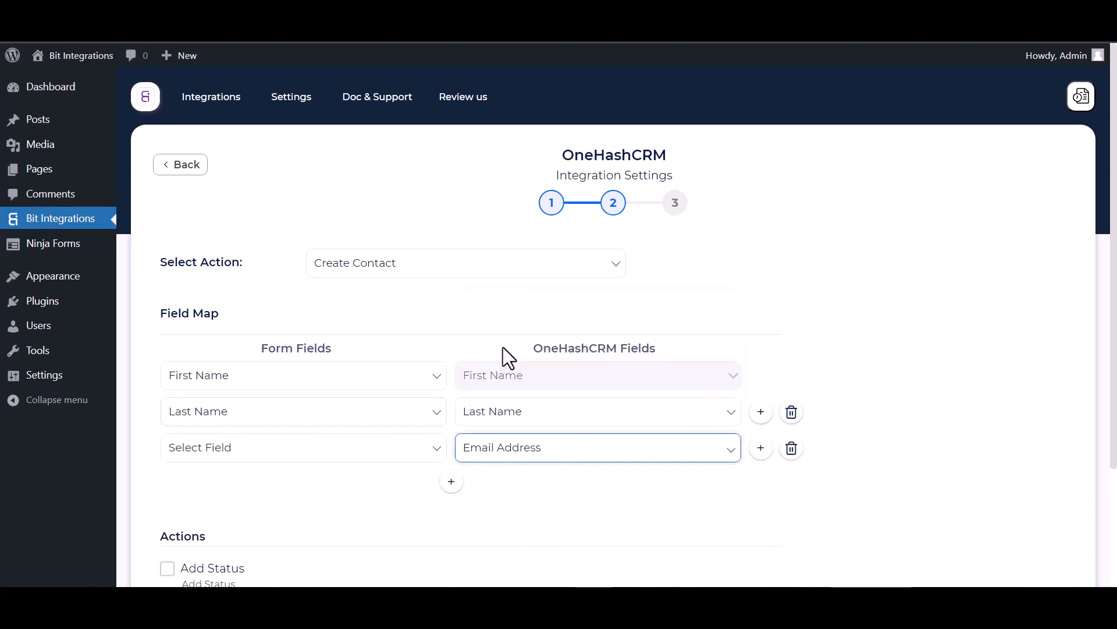
left_click(399, 453)
left_click(200, 525)
left_click(452, 481)
left_click(483, 489)
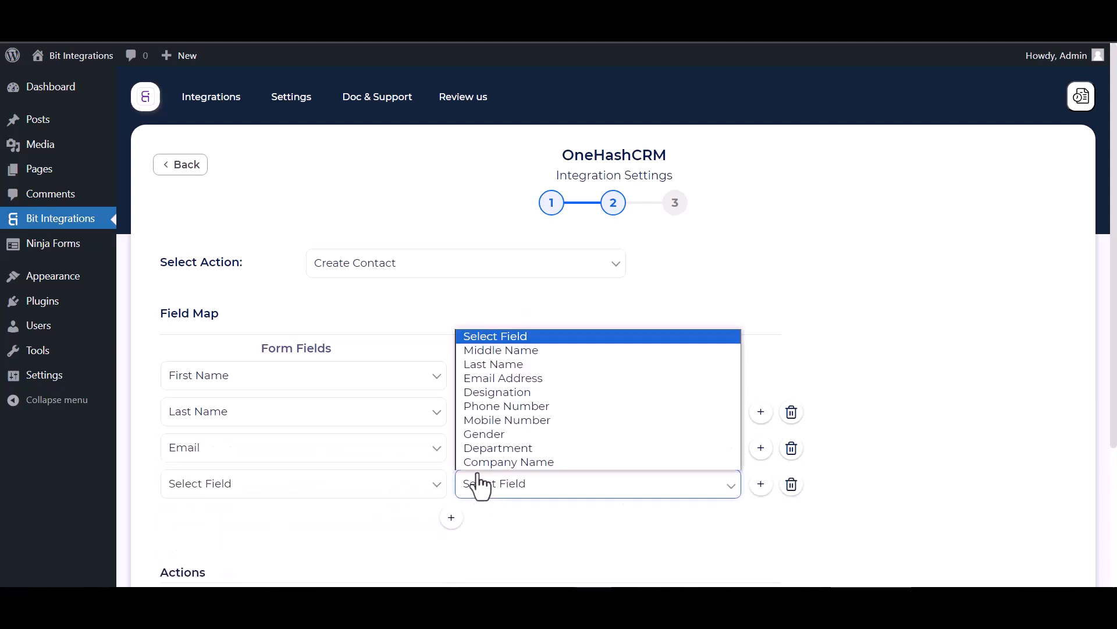
left_click(494, 407)
left_click(372, 499)
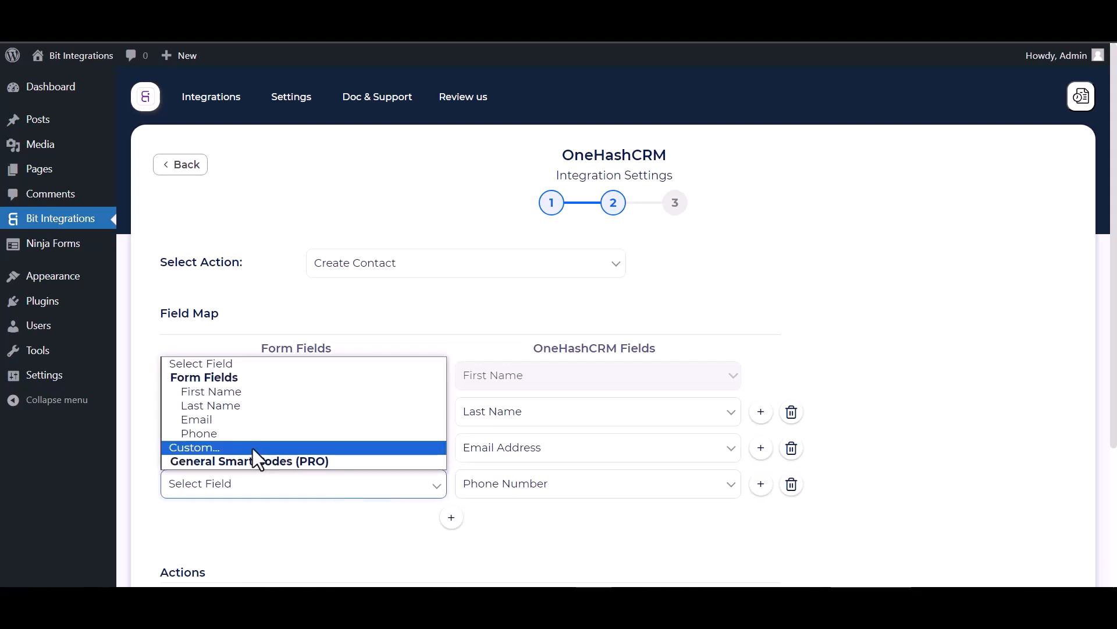
left_click(201, 433)
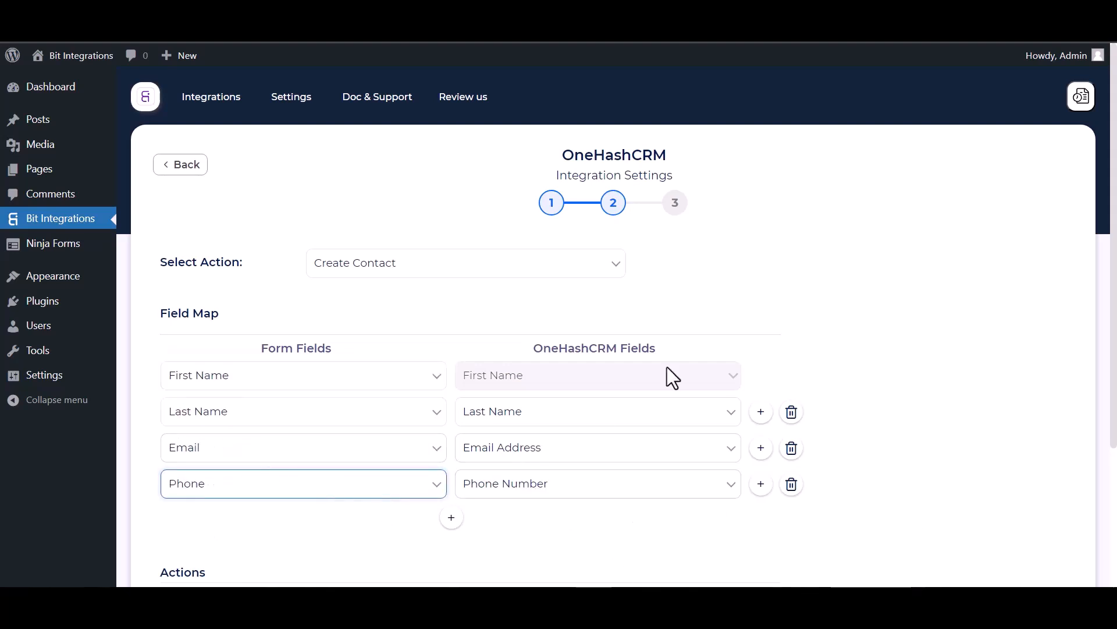
left_click(824, 341)
scroll(560, 402, "down", 1)
- Leave Add Status and Conditional Logics off, then advance and Finish & Save the integration
scroll(562, 402, "down", 3)
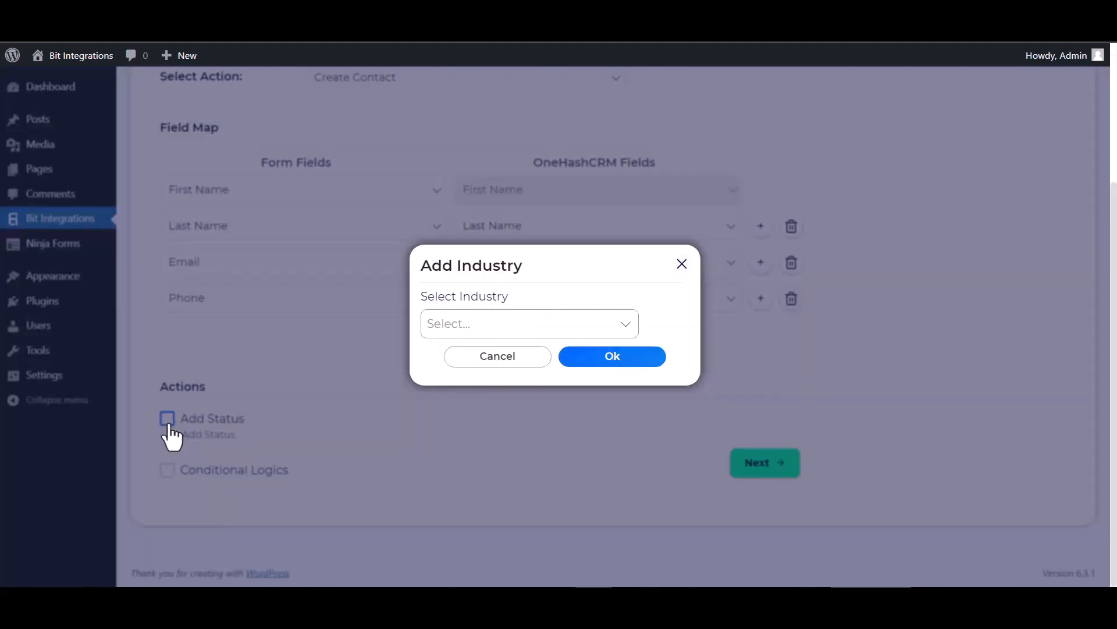
left_click(167, 422)
left_click(682, 265)
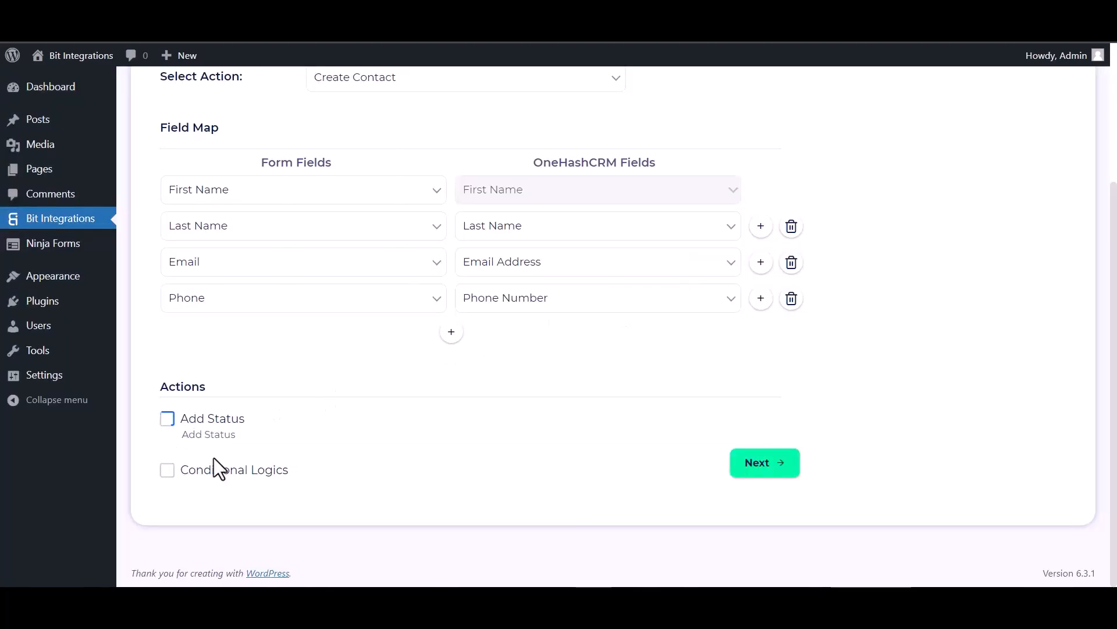
left_click(167, 470)
scroll(405, 410, "down", 3)
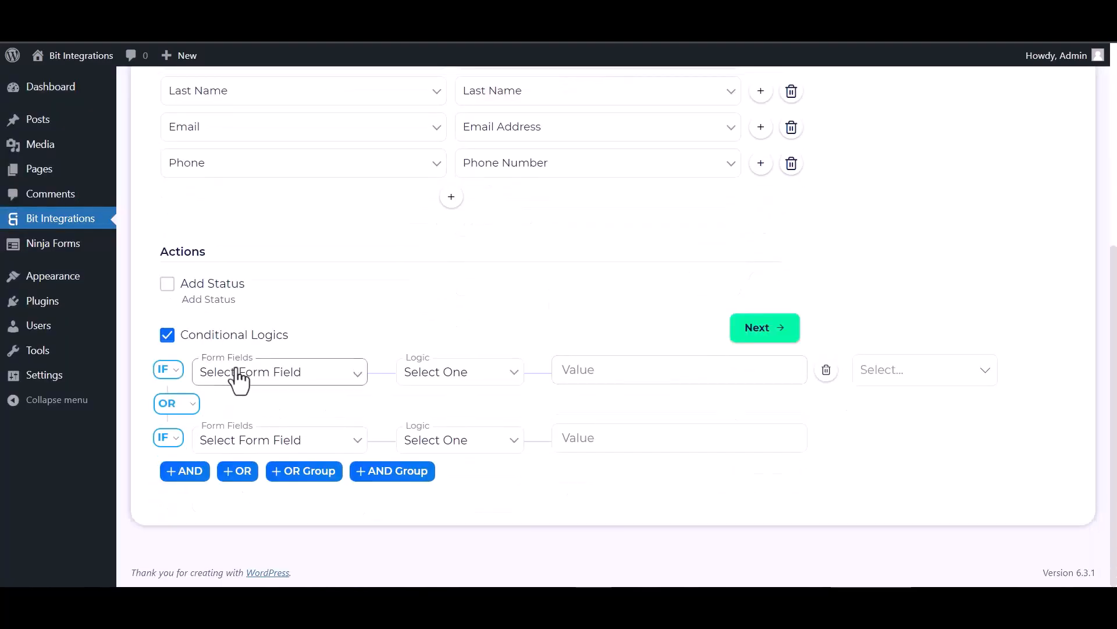
left_click(167, 336)
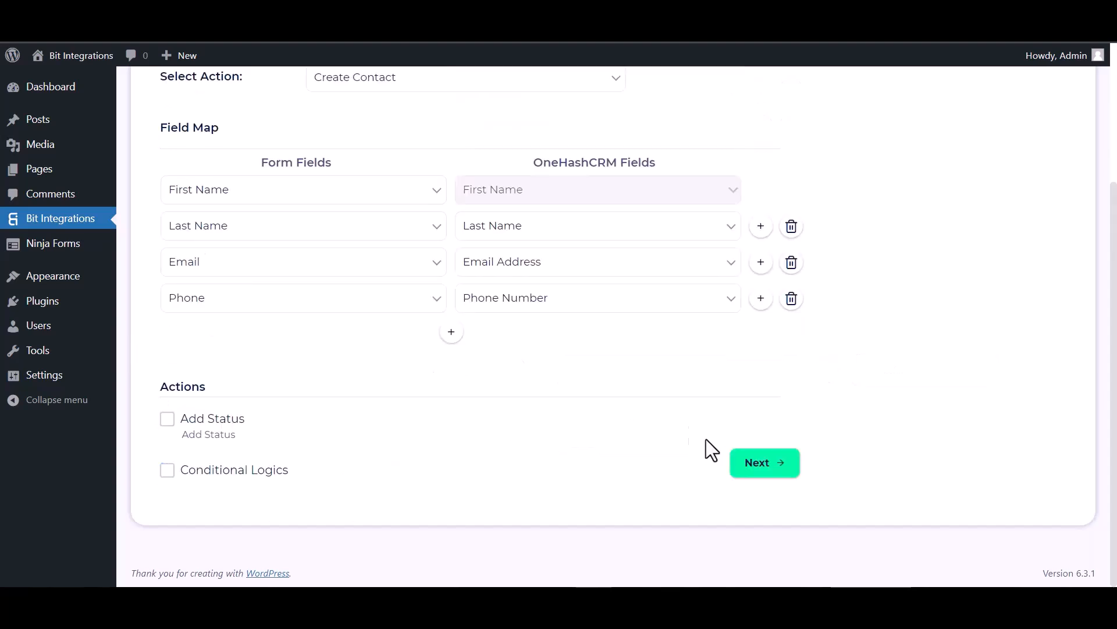
left_click(775, 467)
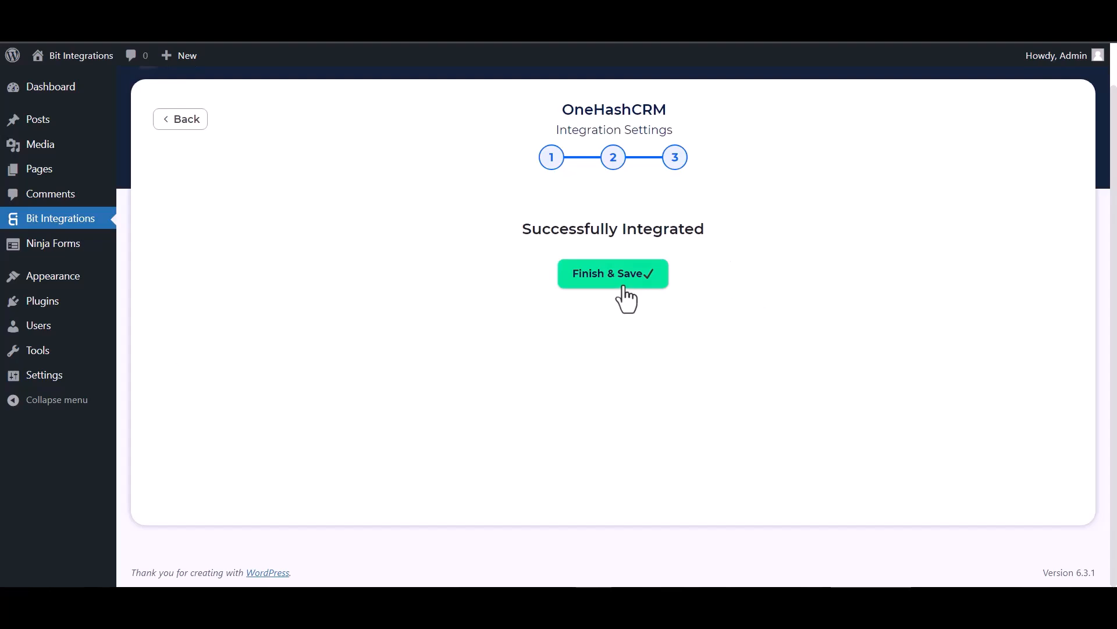
left_click(624, 287)
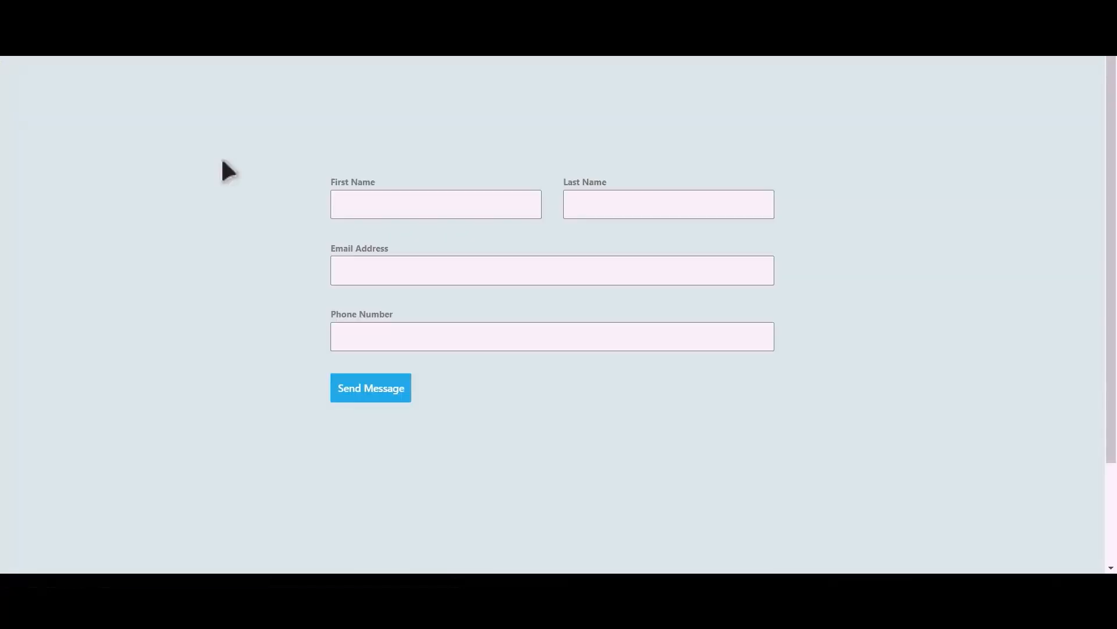
- Submit the contact form with first name Bit, last name Integrations, an e-mail and phone number
left_click(453, 207)
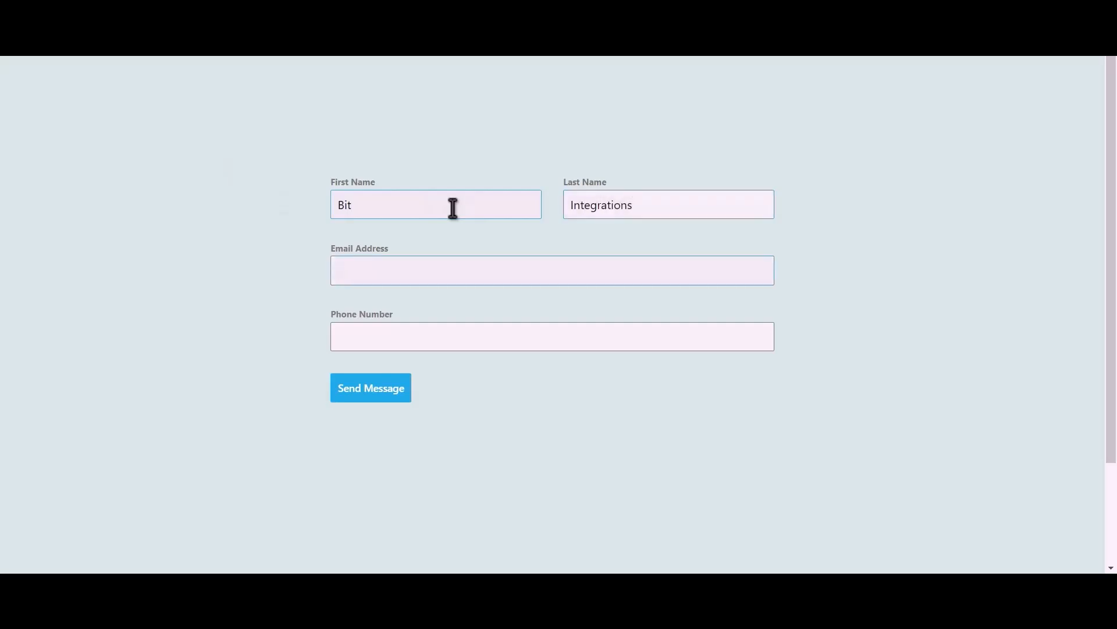
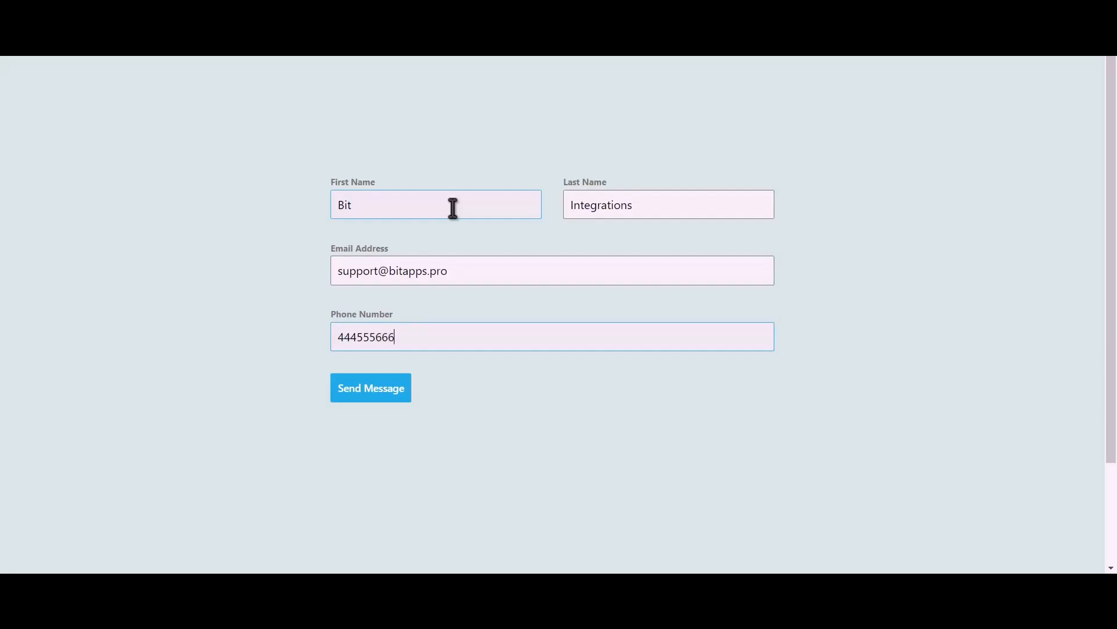
left_click(373, 393)
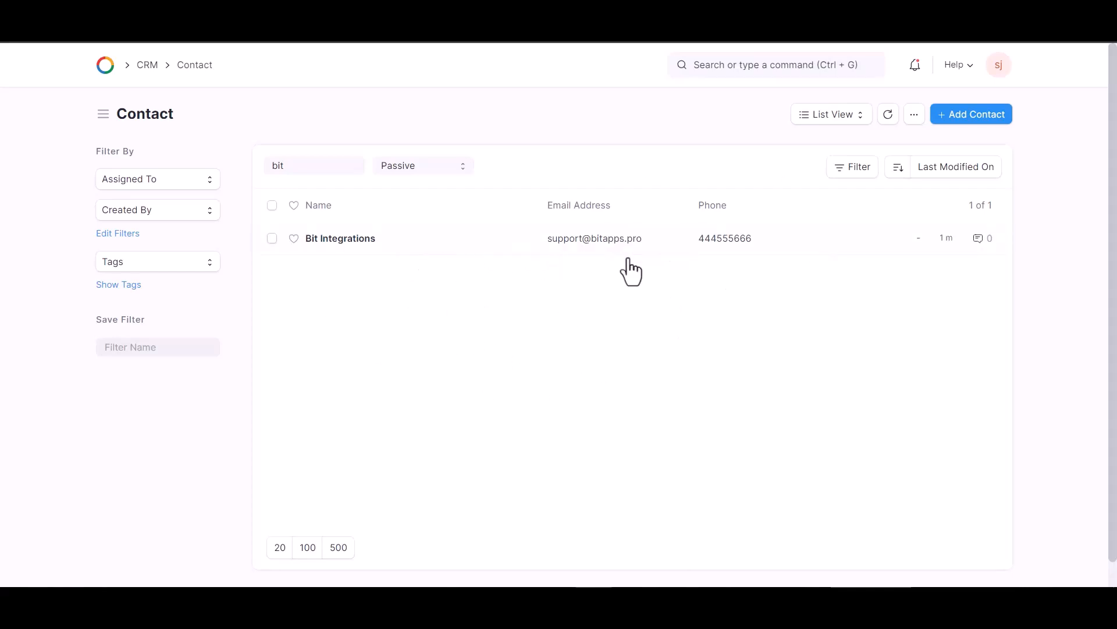
- Open the Bit Integrations contact from the 'bit'-filtered list to view its name, e-mail and phone
left_click(465, 241)
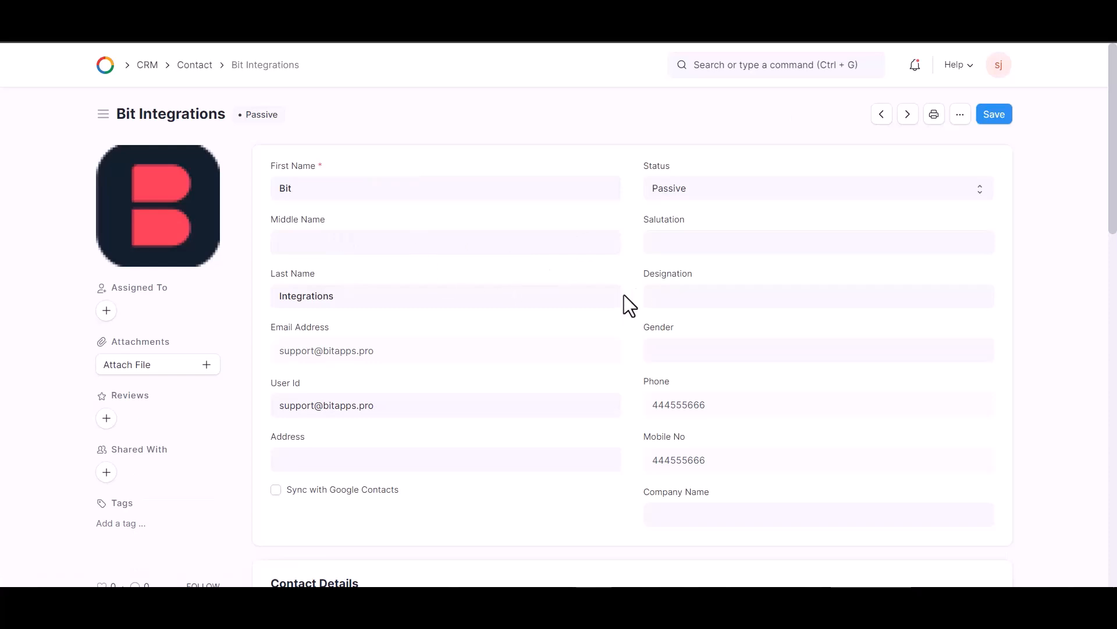